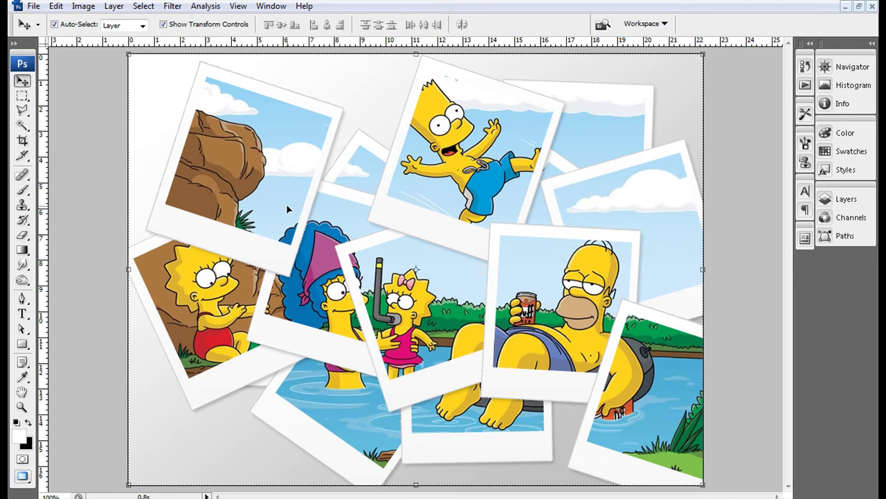
Merge all the polaroid copy groups into one layer and delete it.
left_click(121, 142)
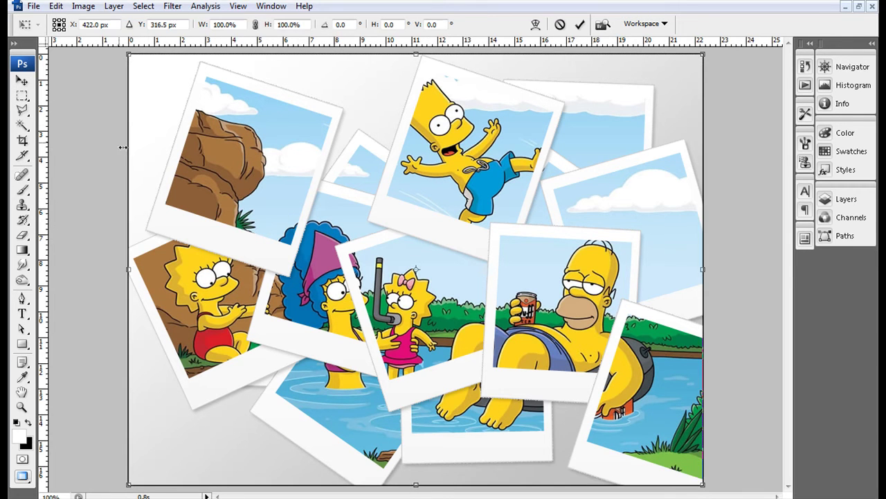
key("Return")
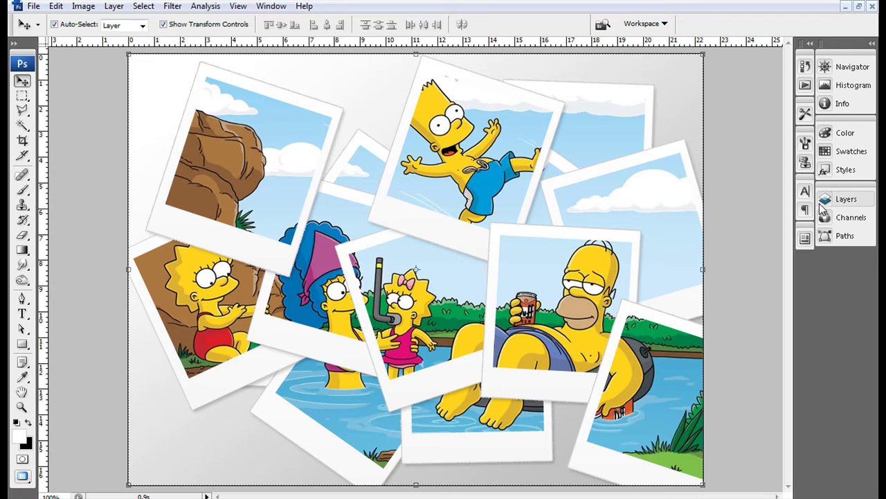
left_click(842, 199)
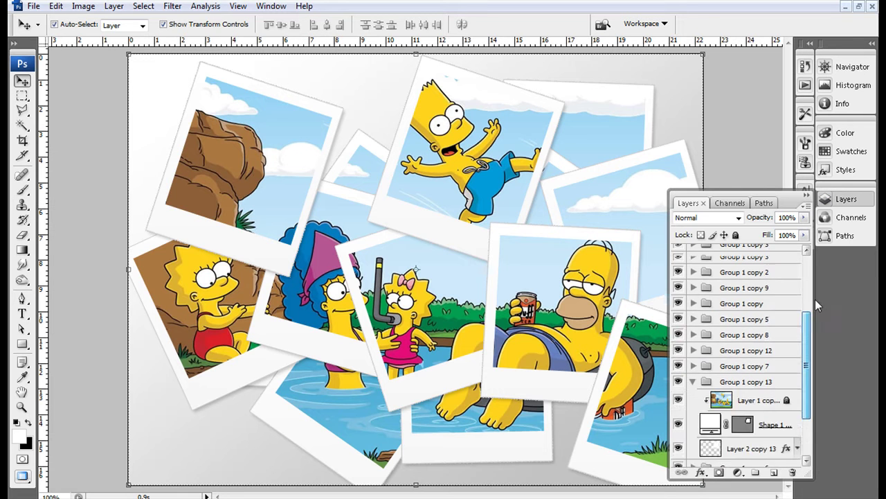
left_click_drag(811, 365, 813, 252)
left_click(803, 252)
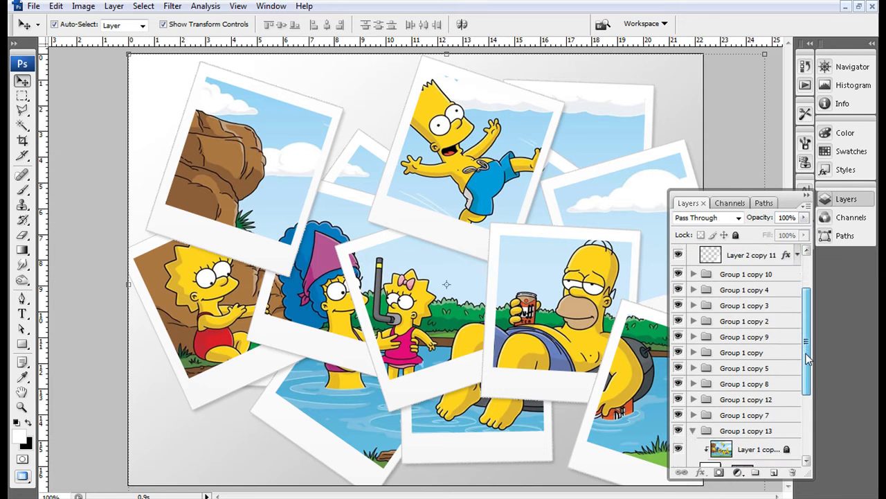
left_click_drag(806, 288, 807, 396)
left_click(782, 396, "shift")
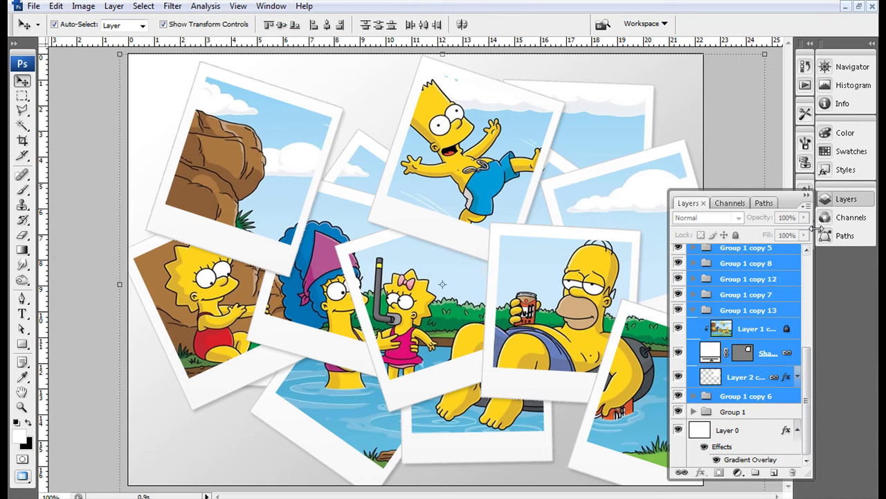
right_click(781, 396)
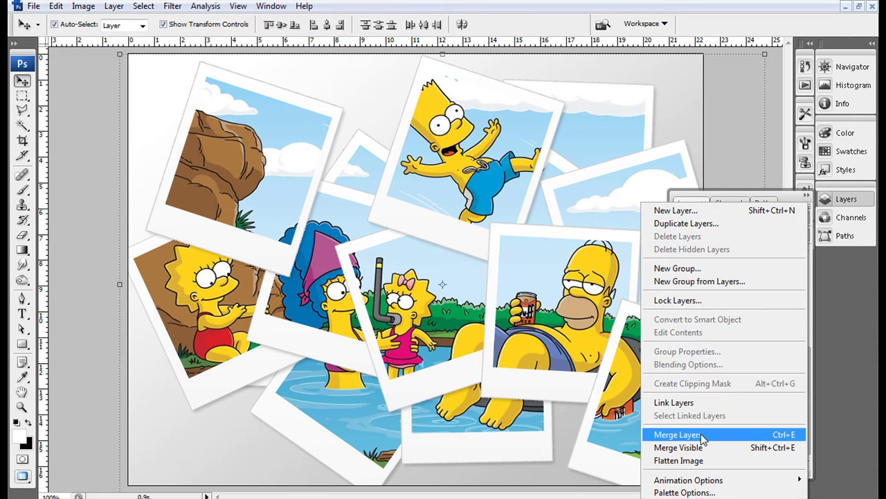
left_click(704, 435)
mouse_move(739, 258)
left_mouse_down()
mouse_move(773, 426)
mouse_move(792, 473)
left_mouse_up()
Move Layer 1 out of Group 1 and delete the leftover Group 1.
left_click(695, 255)
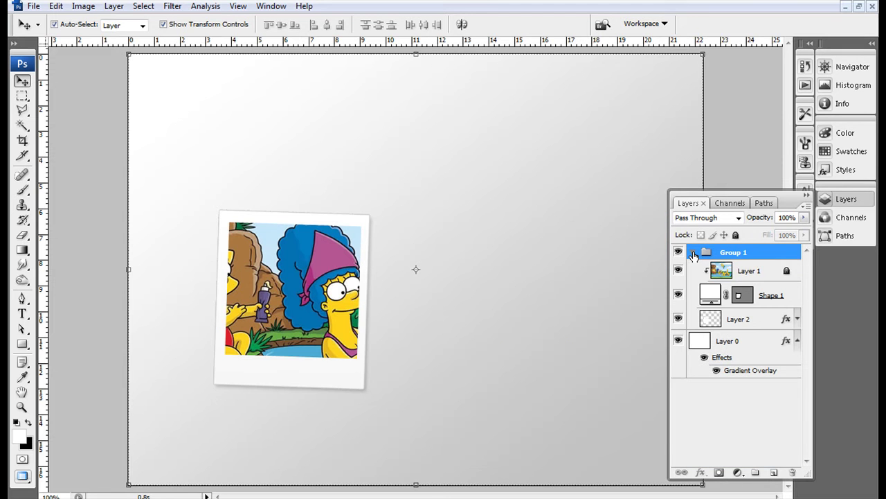
left_click_drag(724, 269, 724, 247)
left_click_drag(732, 277, 794, 473)
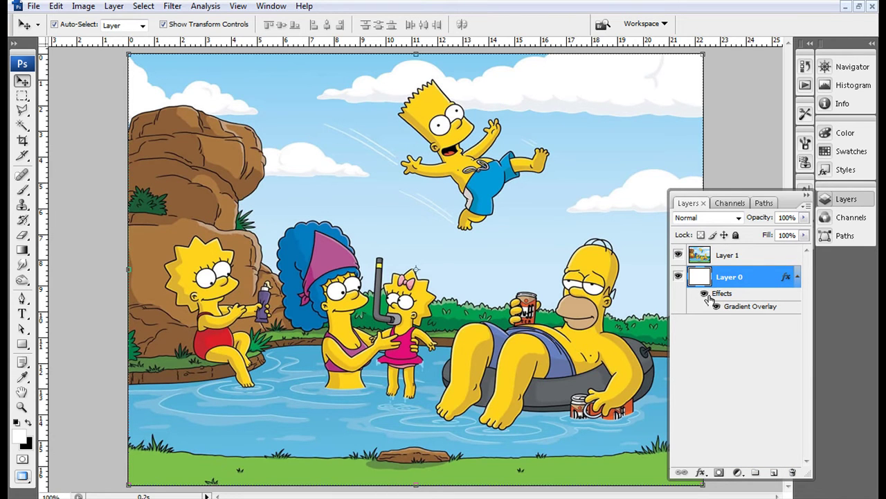
Collapse and reopen the Layers panel, then select the Rectangle Tool for shape layers.
left_click(807, 195)
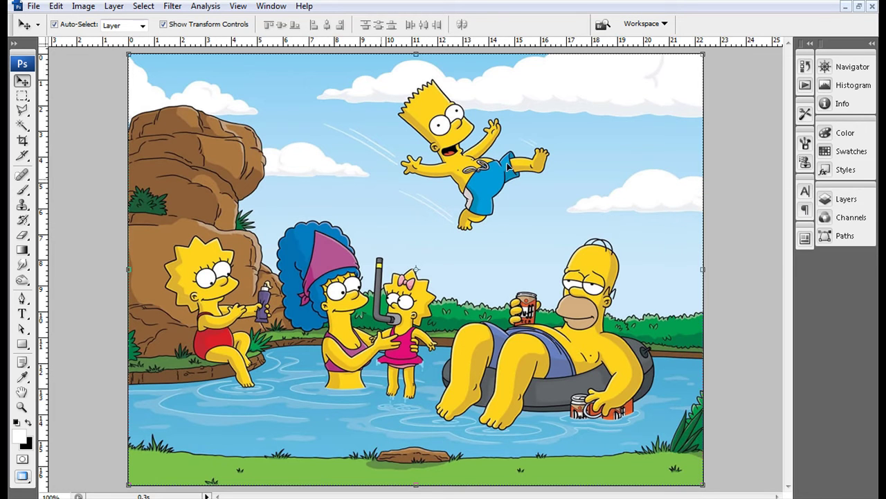
left_click(828, 200)
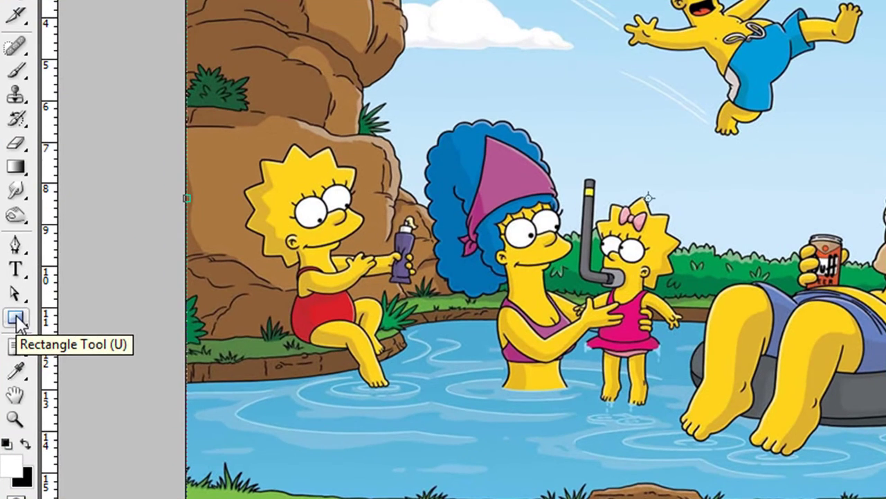
left_click(17, 319)
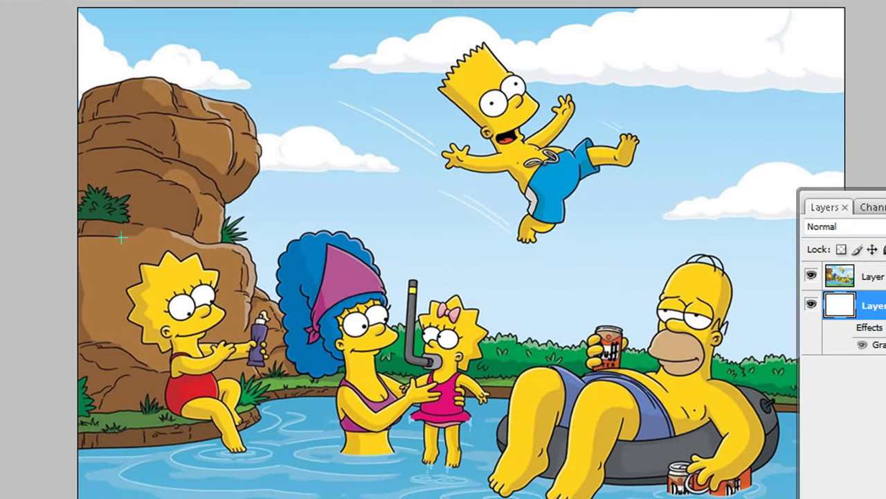
Draw a square shape over Lisa, check it by hiding Layer 1, then select Layer 1.
mouse_move(121, 238)
left_mouse_down()
mouse_move(286, 413)
mouse_move(236, 363)
mouse_move(281, 400)
left_mouse_up()
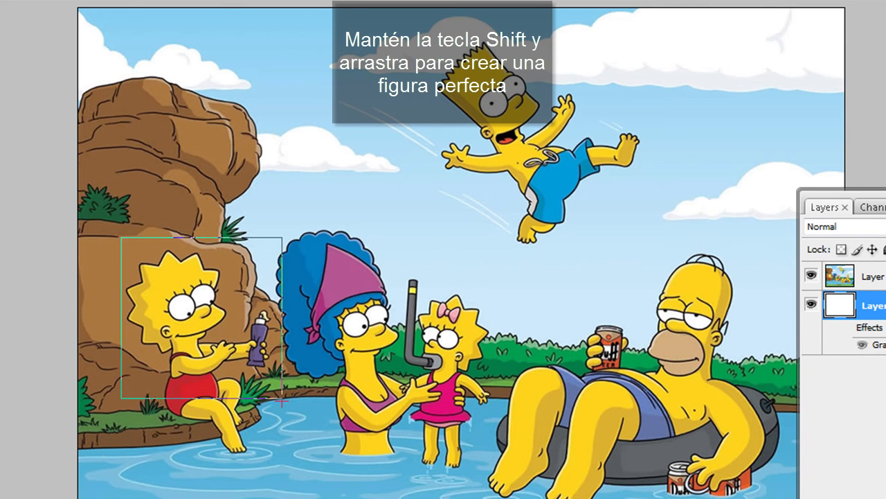
left_click_drag(282, 400, 284, 402)
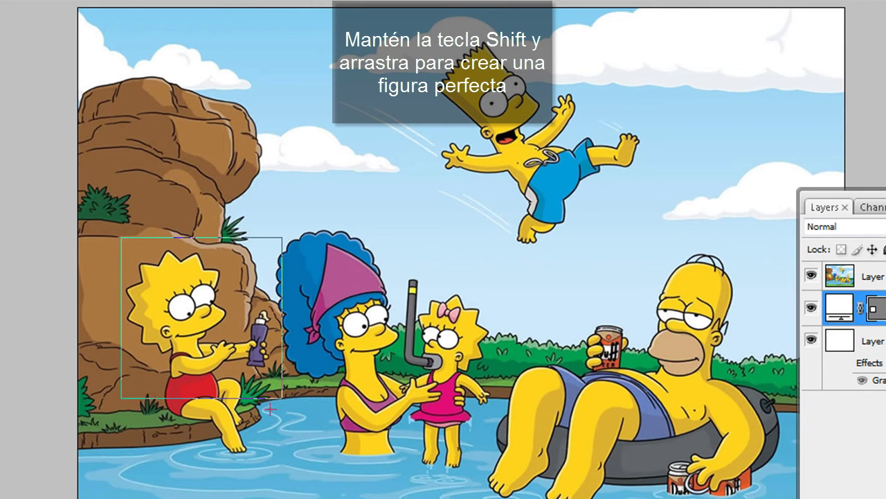
left_click(812, 279)
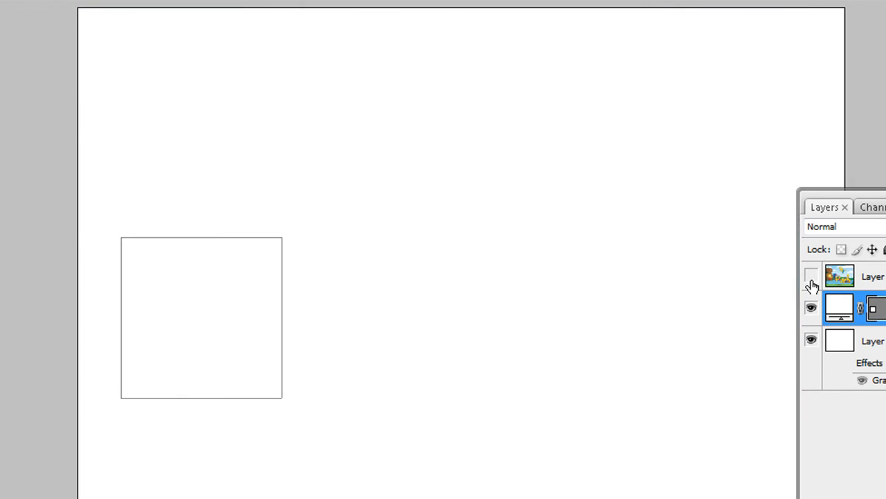
left_click(812, 277)
left_click(874, 276)
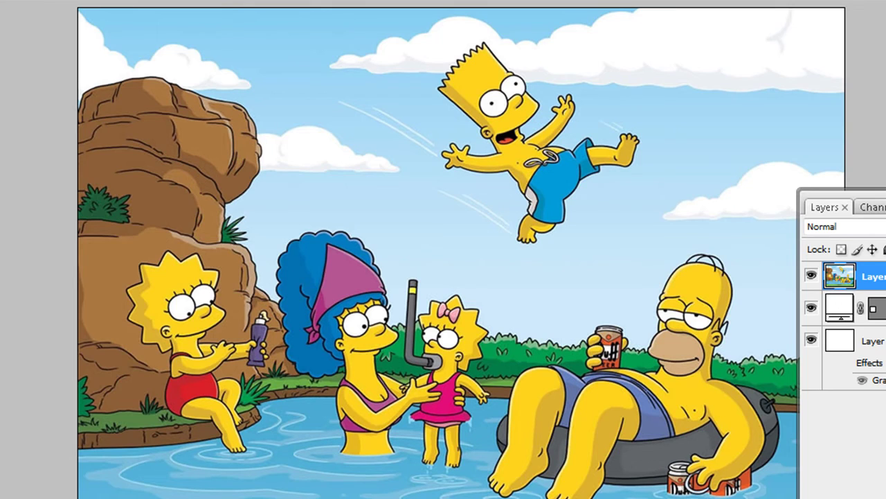
Create a clipping mask from Layer 1 onto the square shape.
right_click(866, 276)
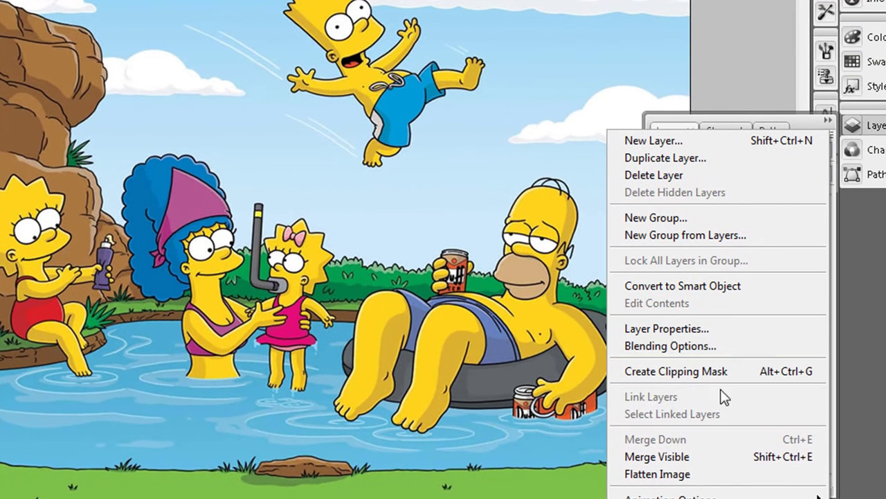
left_click(714, 374)
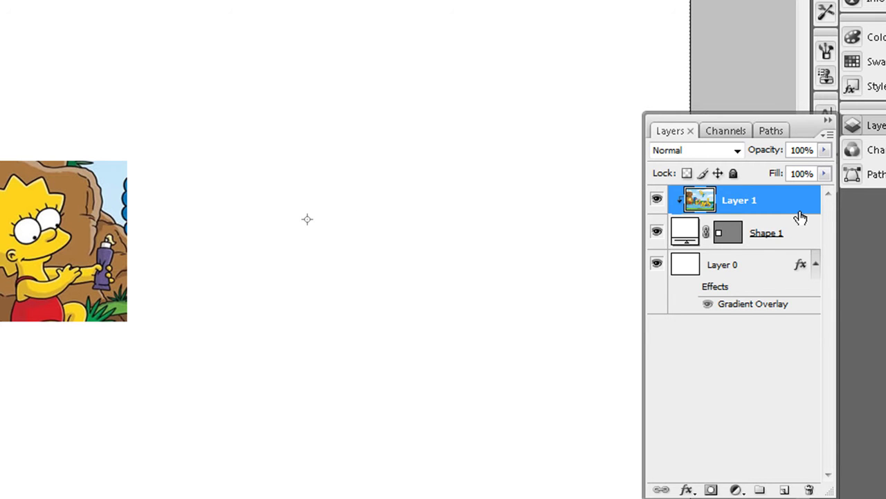
Add a new layer and draw Shape 2, a taller frame rectangle around Lisa's square.
left_click(752, 269)
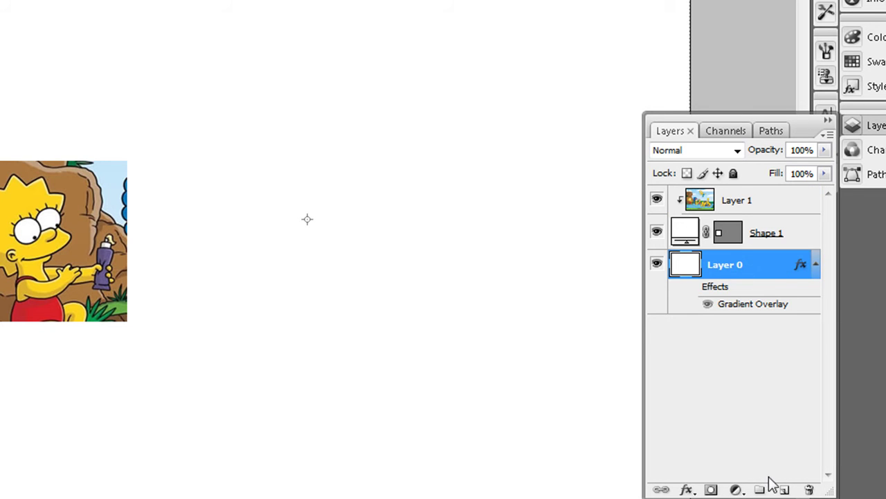
left_click(786, 490)
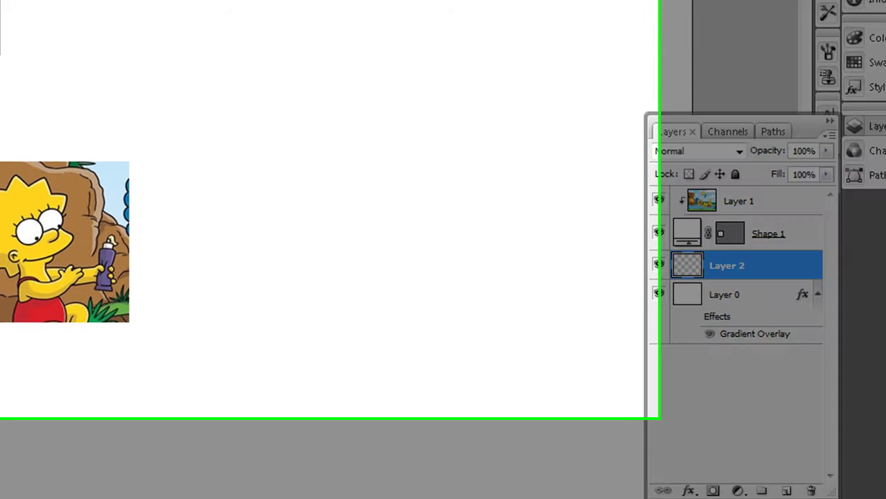
right_click(13, 72)
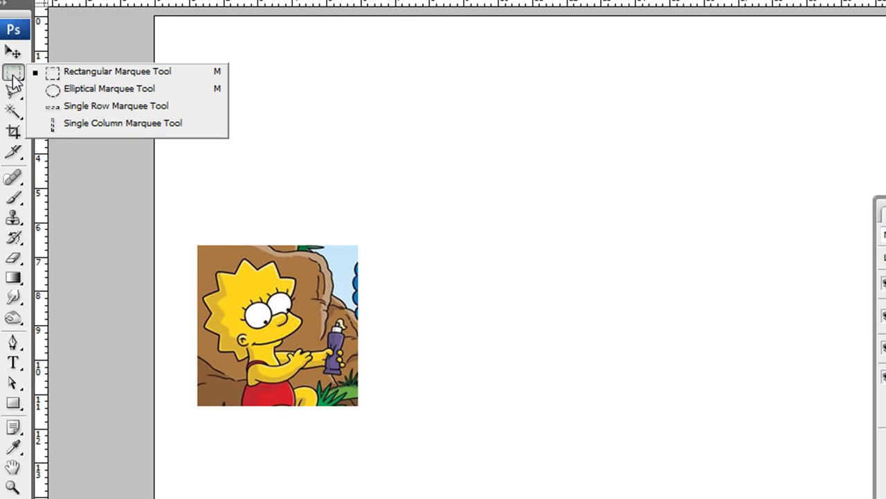
left_click(14, 405)
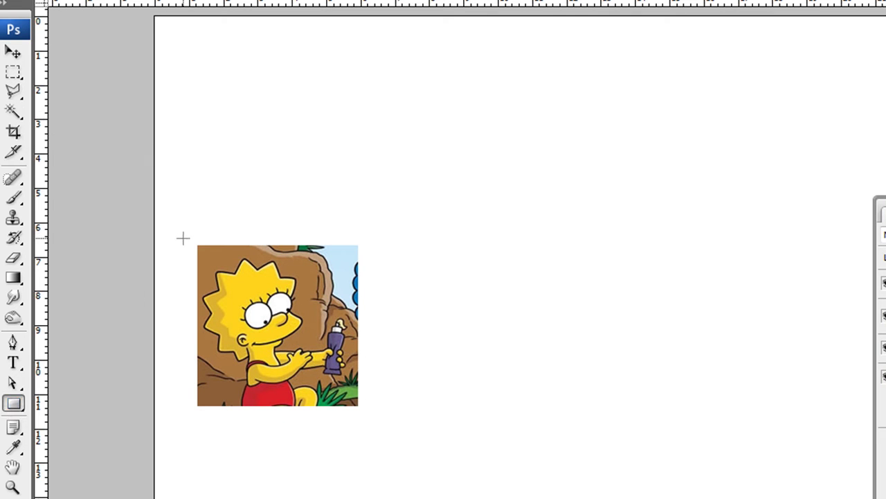
left_click_drag(187, 235, 369, 462)
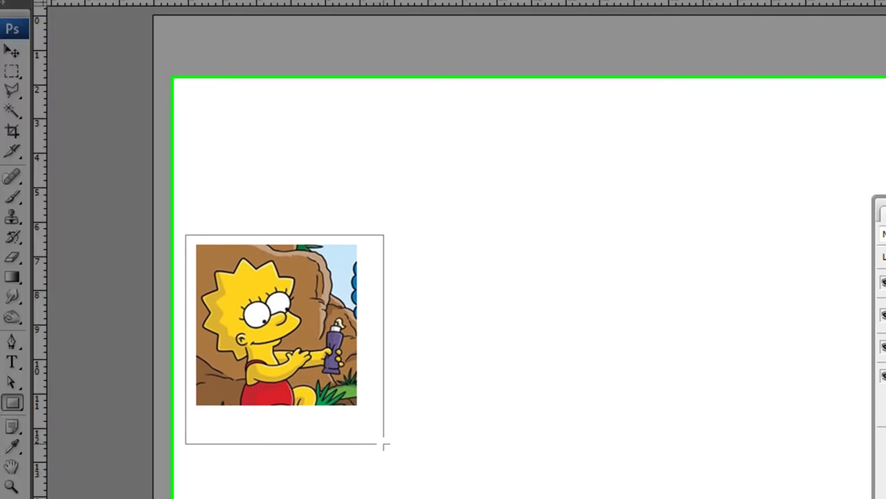
left_click_drag(192, 382, 190, 379)
key("ctrl+t")
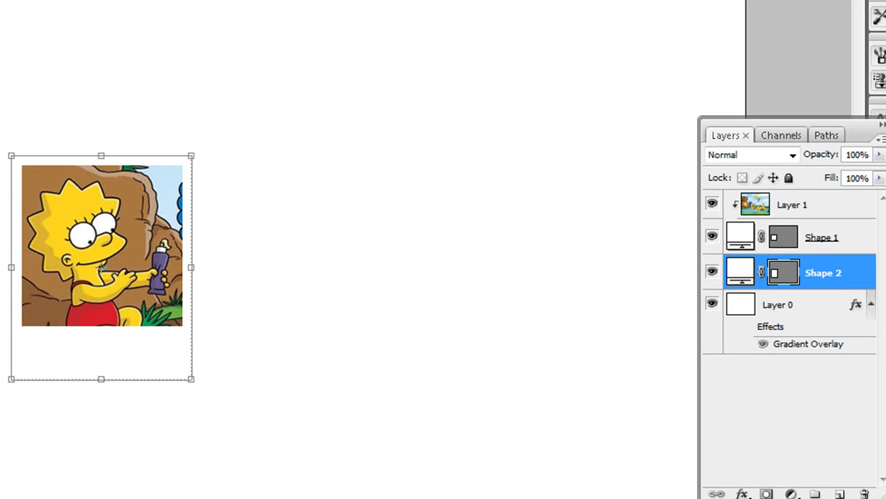
Give the frame a 1 px light grey c9c7c7 stroke.
key("Return")
double_click(856, 276)
left_click(532, 353)
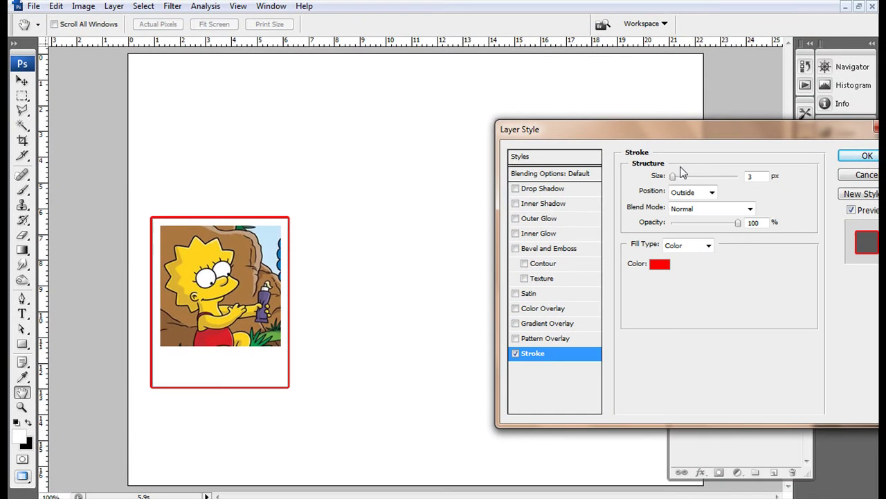
left_click_drag(672, 176, 666, 177)
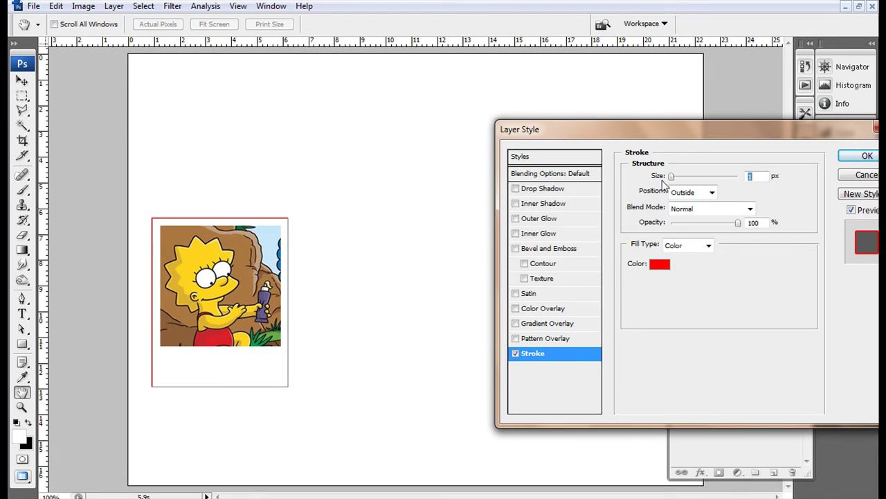
left_click(659, 266)
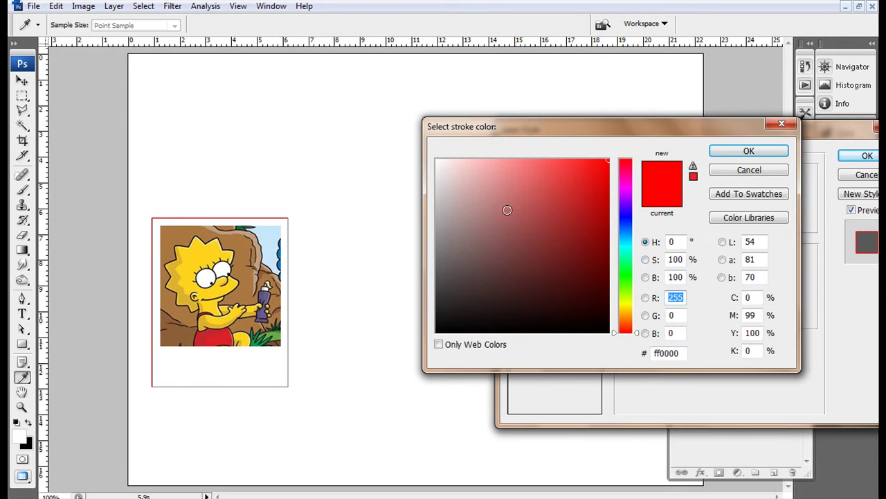
left_click(437, 195)
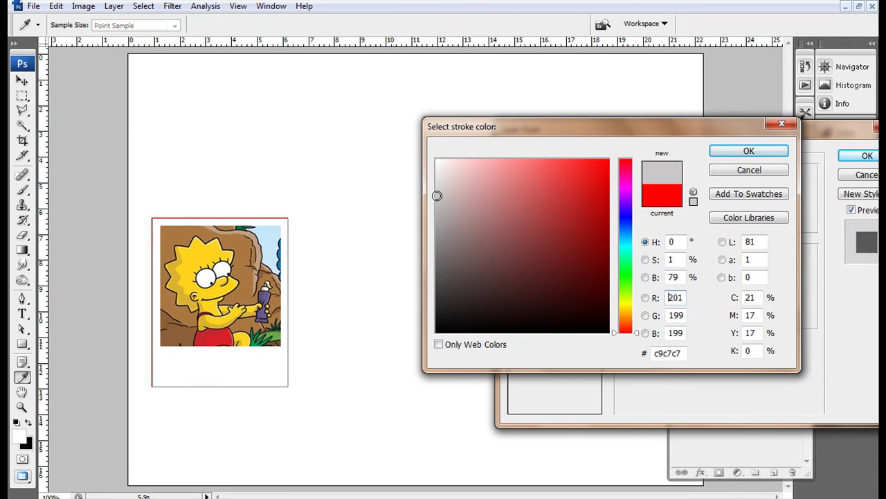
left_click(723, 153)
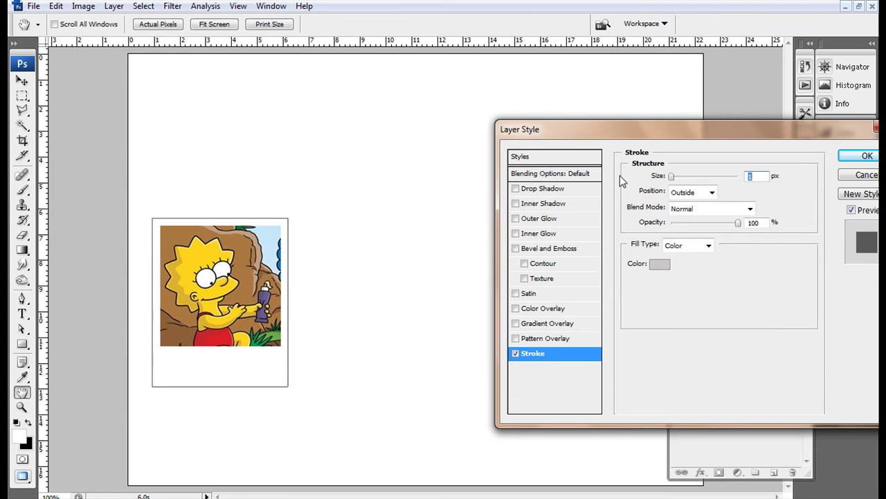
Add a drop shadow at 52% opacity with 6 px distance.
left_click(539, 188)
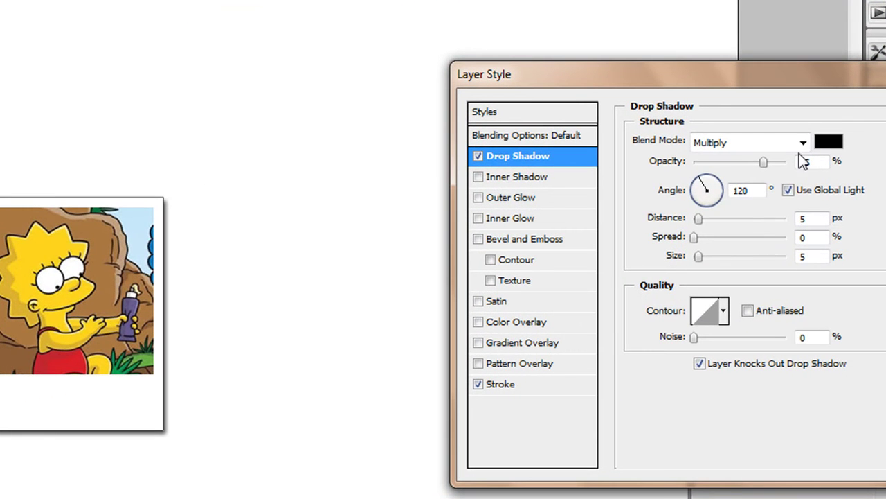
left_click_drag(770, 166, 742, 165)
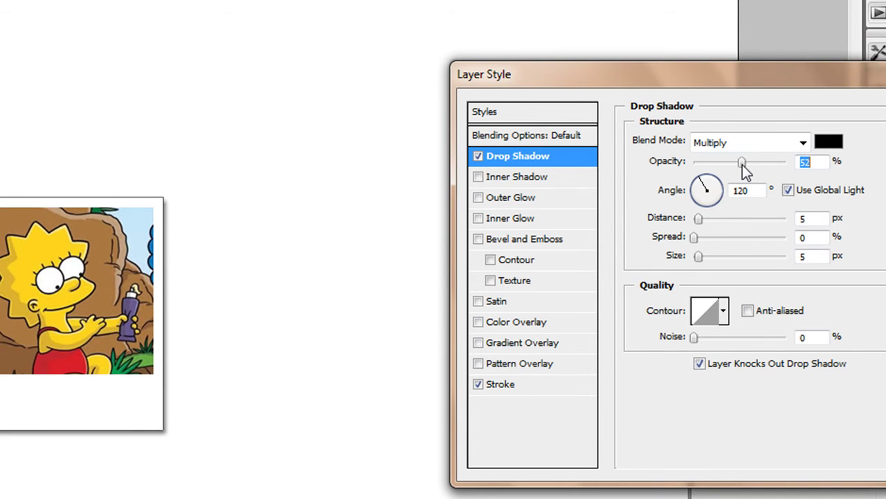
left_click_drag(700, 217, 704, 220)
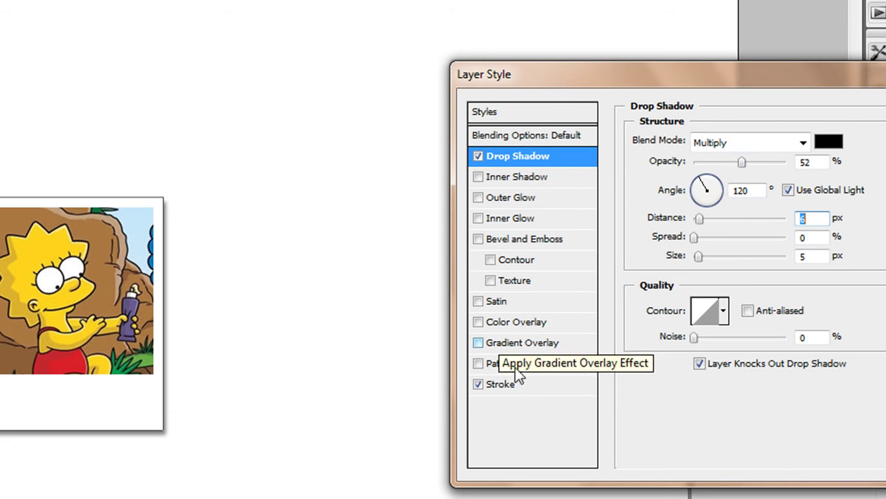
Add a 90° gradient overlay from light grey d4d2d2 to white and close Layer Style.
left_click(516, 343)
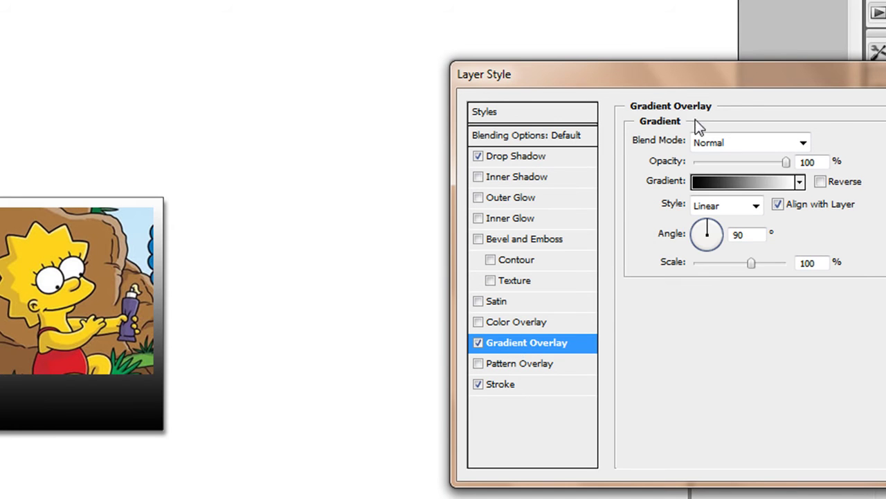
left_click(731, 183)
double_click(531, 289)
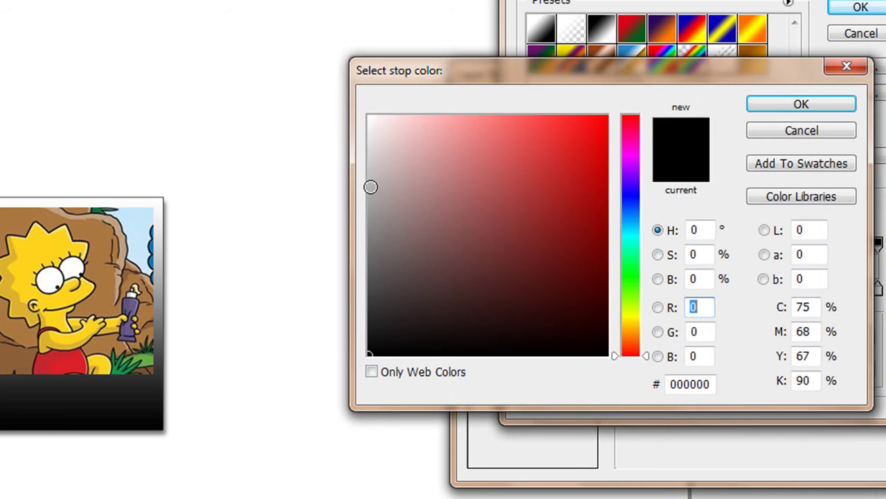
left_click(370, 187)
left_click(370, 155)
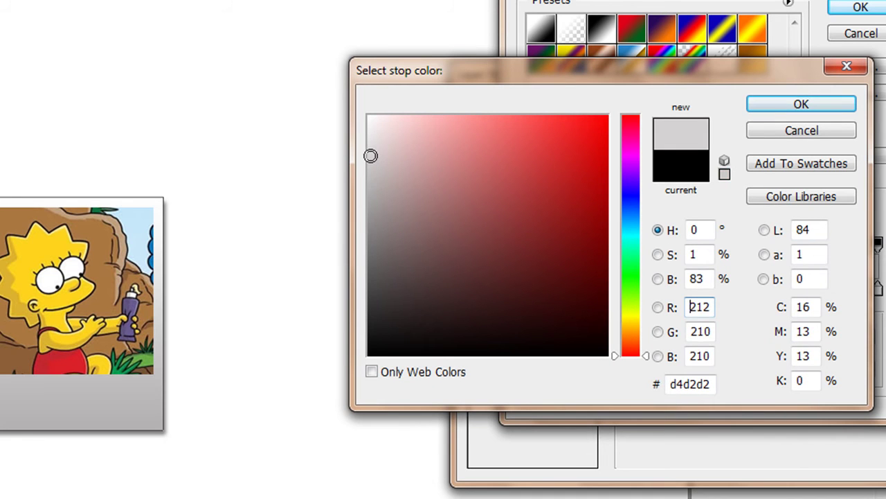
left_click(801, 104)
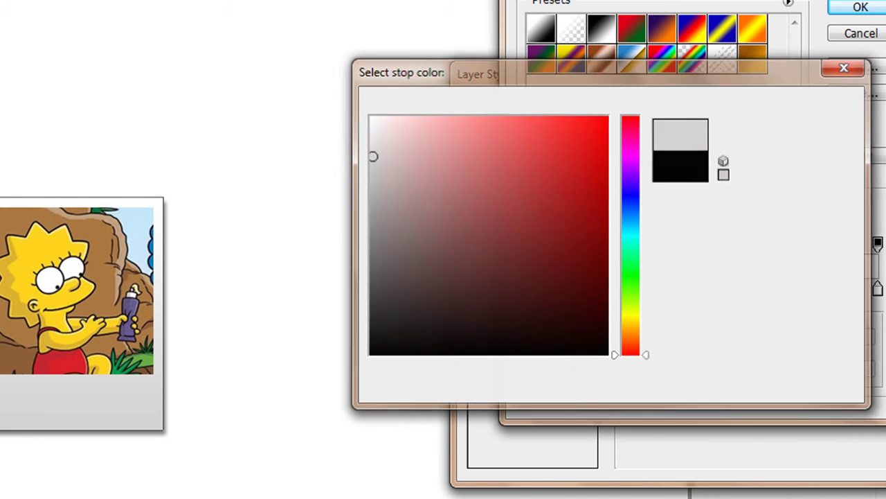
key("Return")
left_click_drag(146, 356, 142, 414)
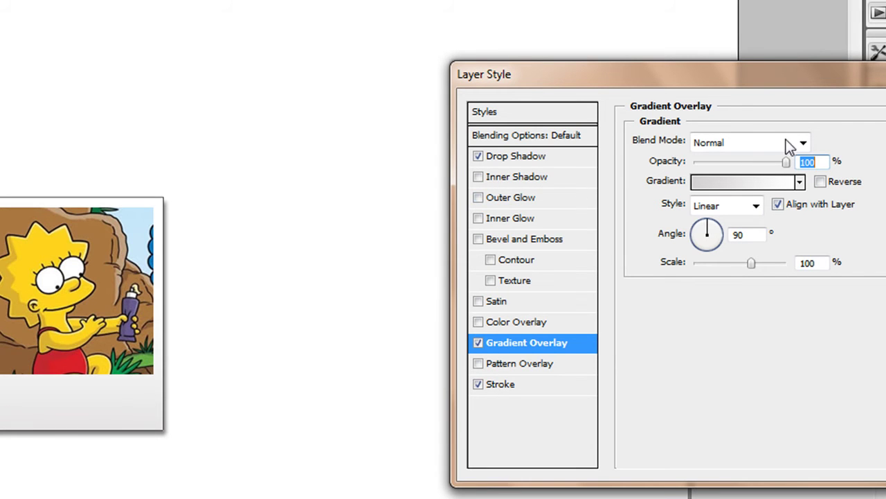
key("Return")
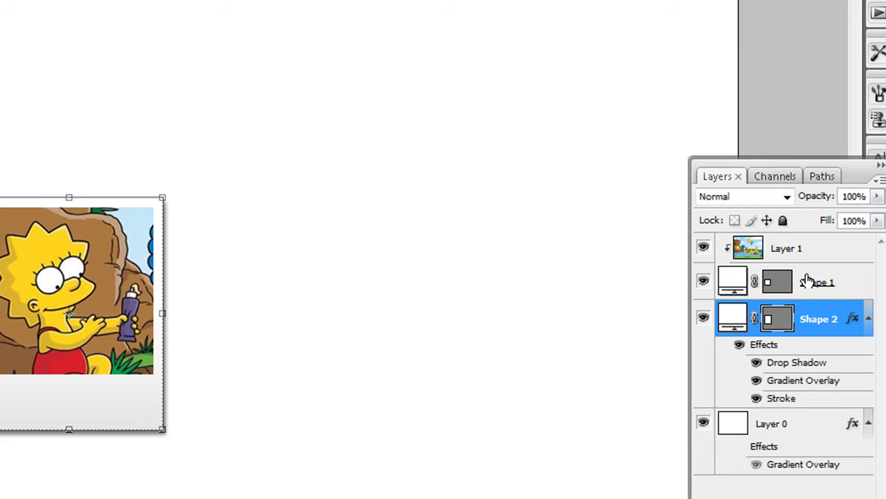
Create Group 1, move Layer 1, Shape 1 and Shape 2 into it, and select it.
left_click(795, 255)
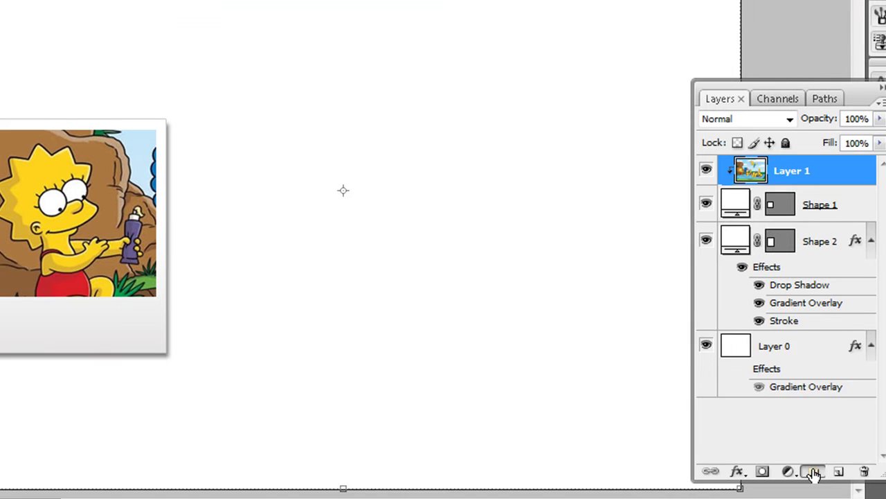
left_click(814, 473)
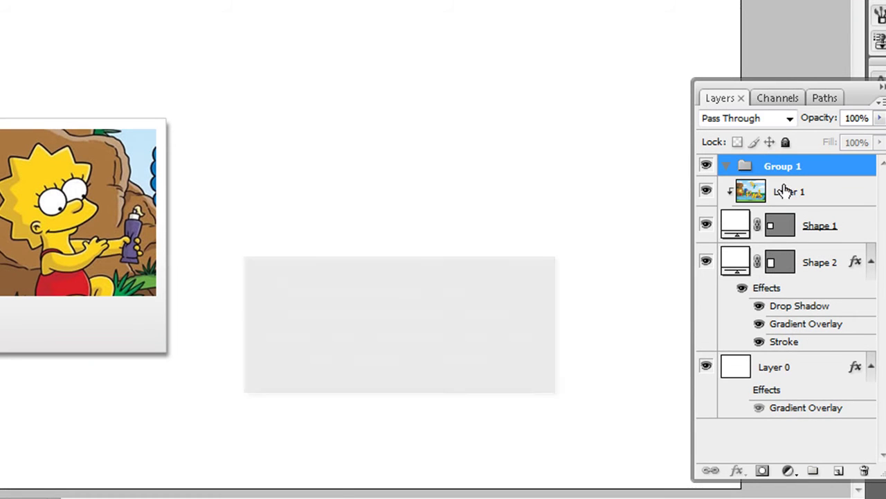
left_click(784, 191)
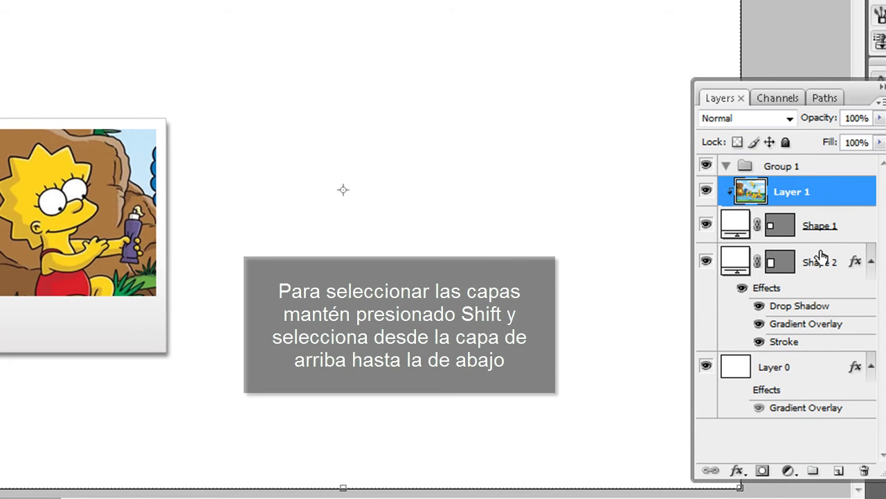
left_click(821, 258, "shift")
left_click_drag(790, 232, 784, 172)
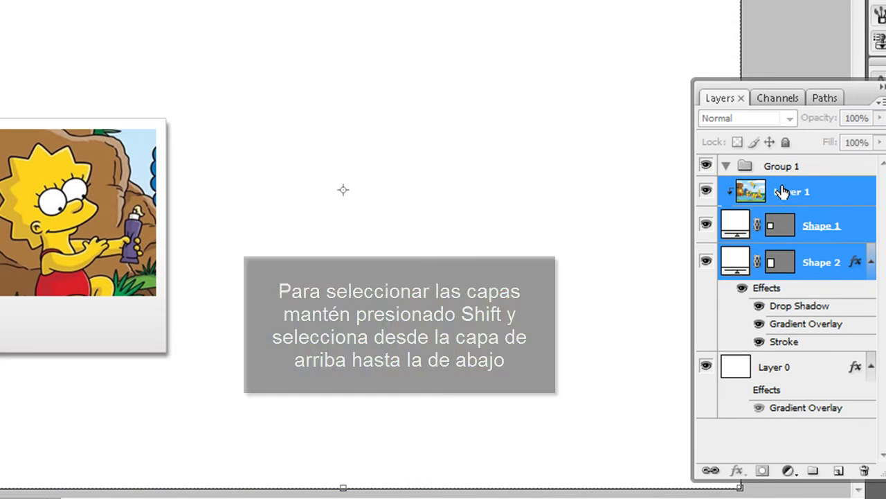
left_click_drag(762, 194, 759, 165)
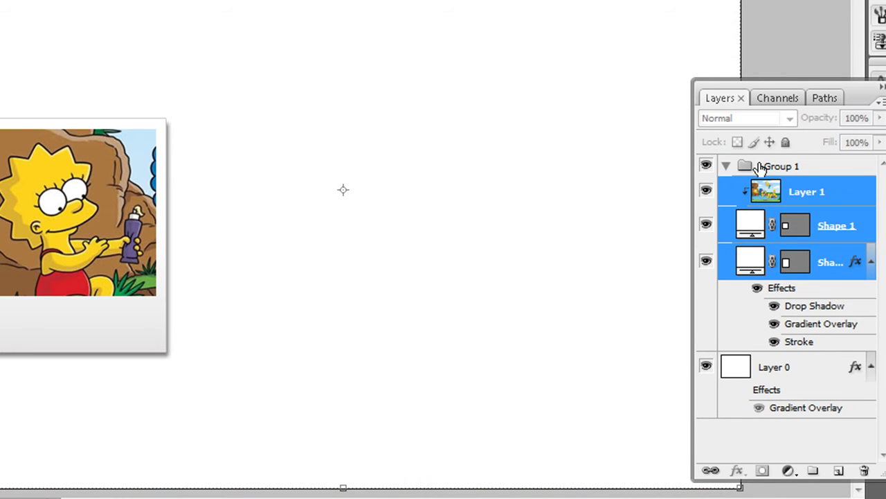
left_click(871, 261)
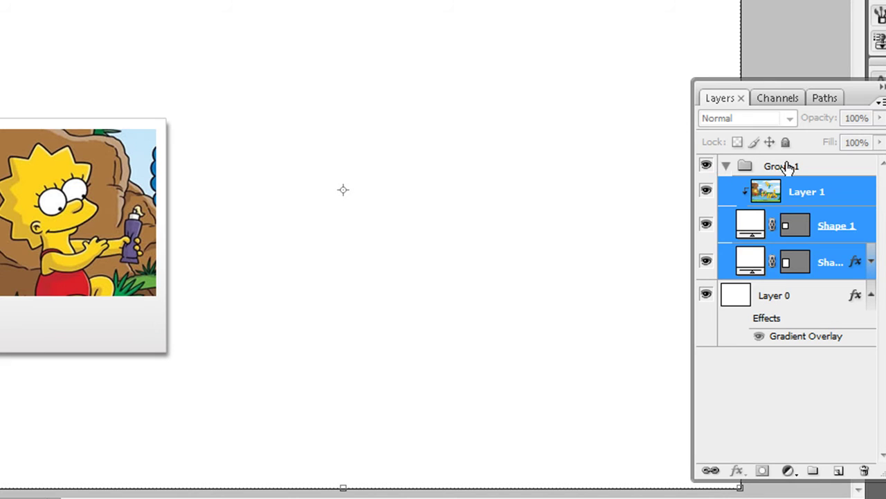
left_click(783, 168)
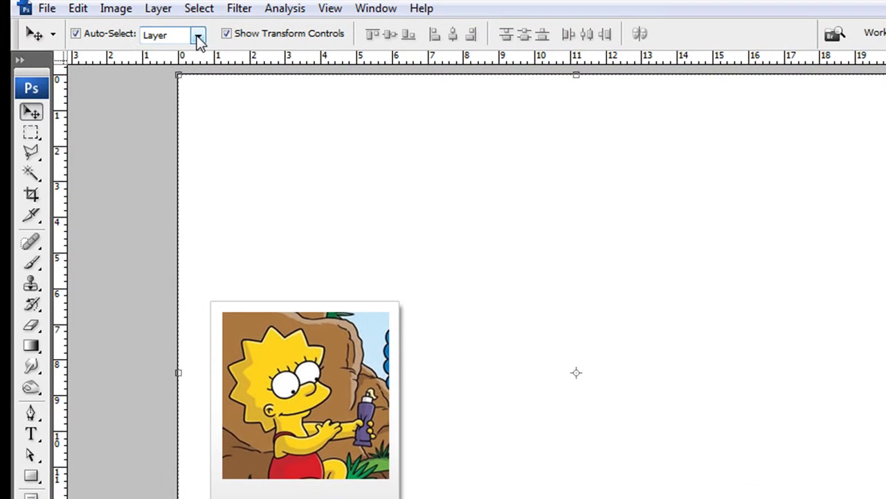
Switch auto-select between Group and Layer, then lock Layer 1 completely.
left_click(198, 34)
left_click(169, 53)
left_click(198, 34)
left_click(170, 69)
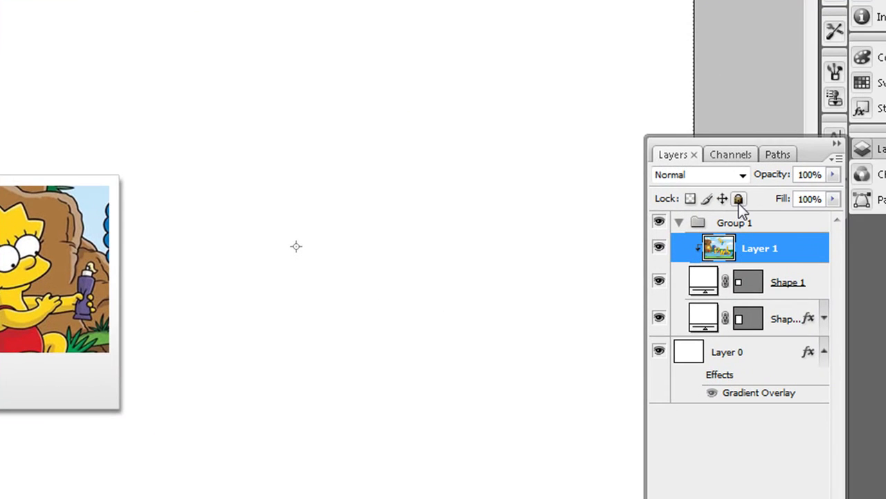
left_click(738, 200)
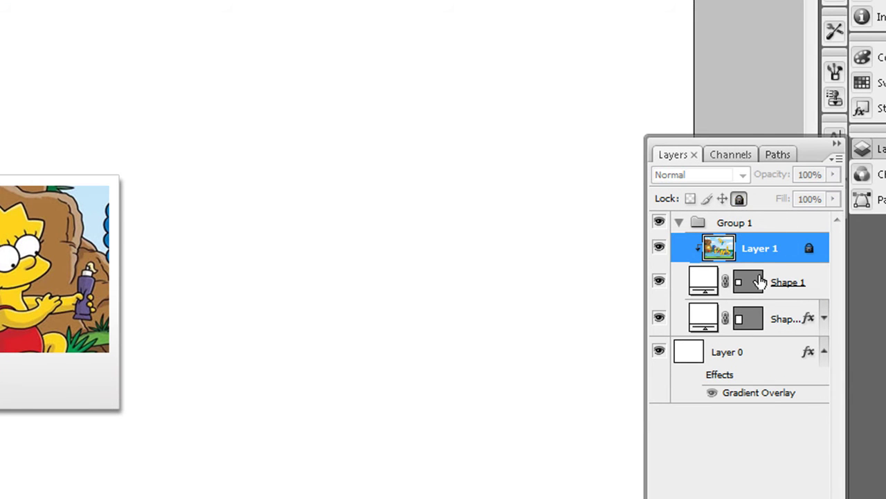
Select Shape 1 and Shape 2 and link them together.
left_click(758, 291)
left_click(742, 317, "shift")
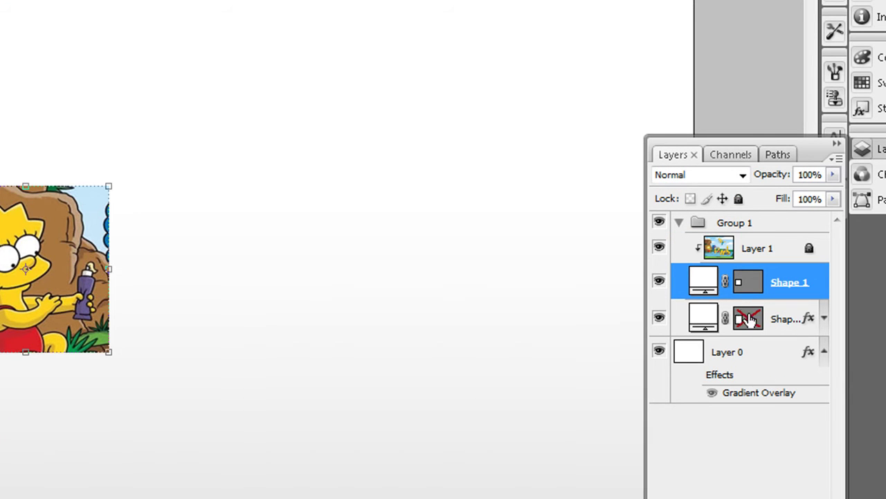
left_click(714, 321, "shift")
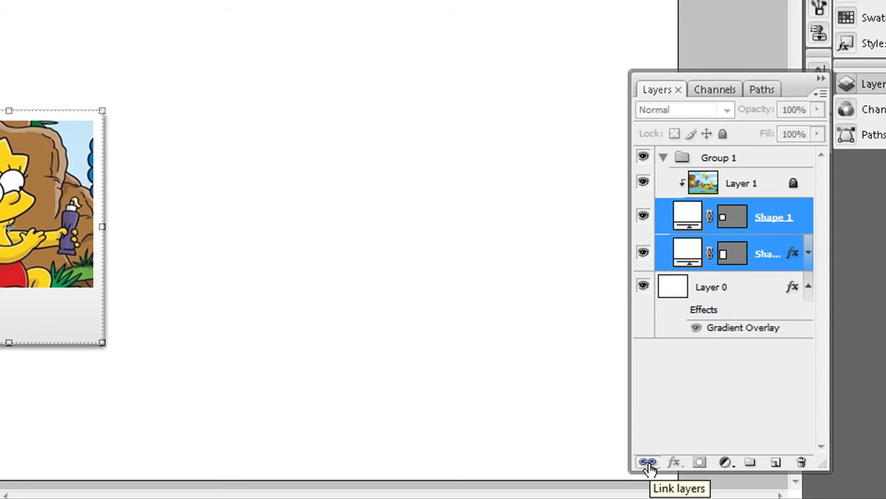
left_click(648, 463)
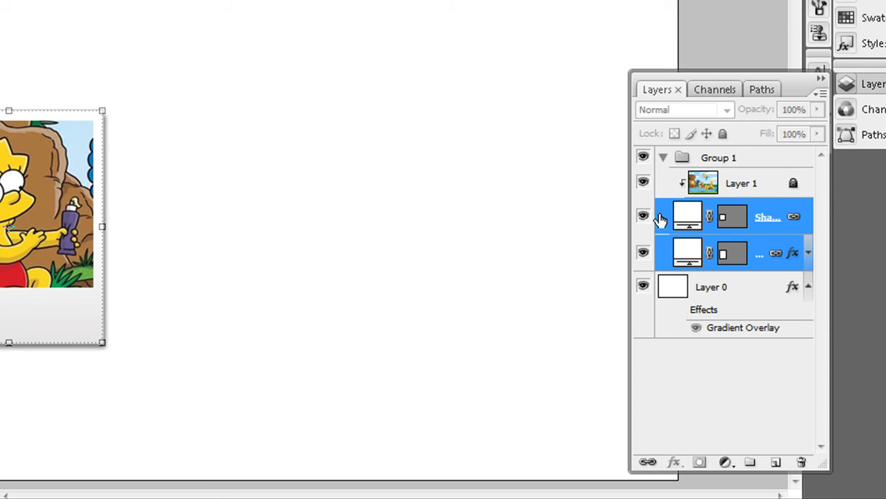
Rotate the polaroid frame about 20° counter-clockwise, then collapse Group 1.
mouse_move(114, 101)
left_mouse_down()
mouse_move(263, 150)
mouse_move(269, 160)
left_mouse_up()
key("Escape")
mouse_move(219, 128)
left_mouse_down()
mouse_move(499, 216)
mouse_move(187, 148)
mouse_move(425, 162)
mouse_move(209, 163)
mouse_move(509, 229)
mouse_move(455, 278)
mouse_move(311, 203)
mouse_move(393, 191)
mouse_move(279, 197)
mouse_move(156, 187)
mouse_move(157, 223)
mouse_move(167, 199)
left_mouse_up()
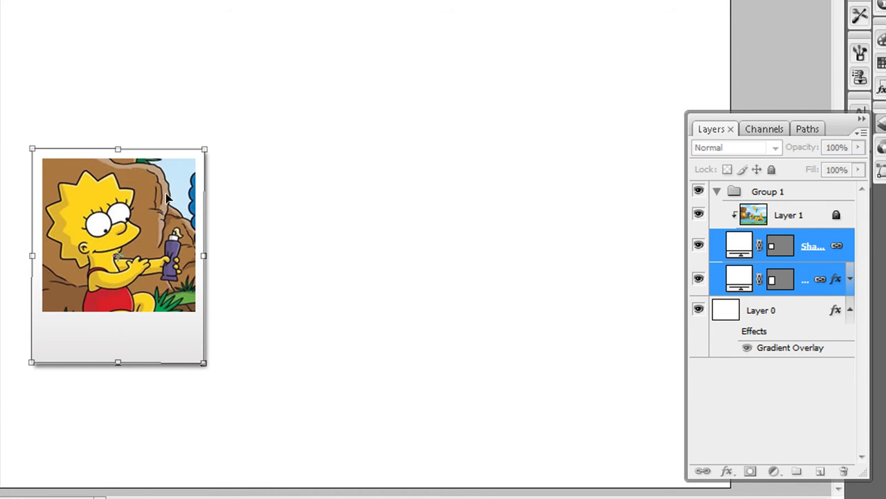
left_click_drag(220, 139, 180, 112)
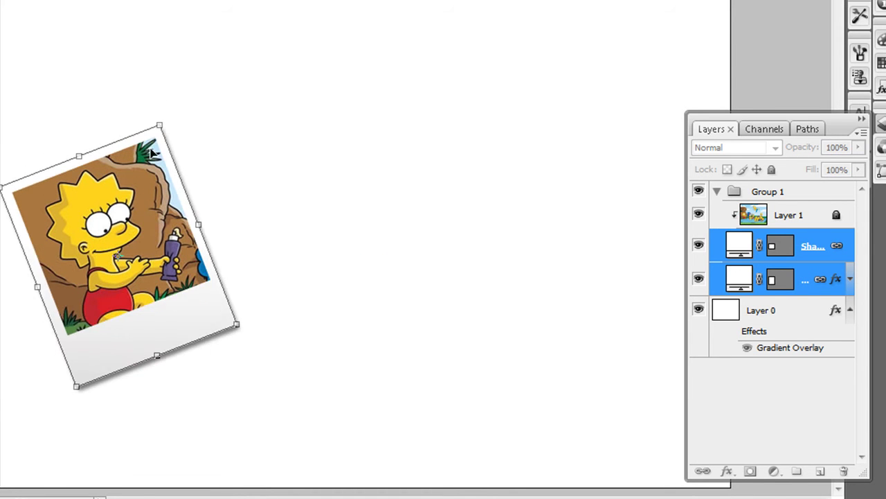
key("Return")
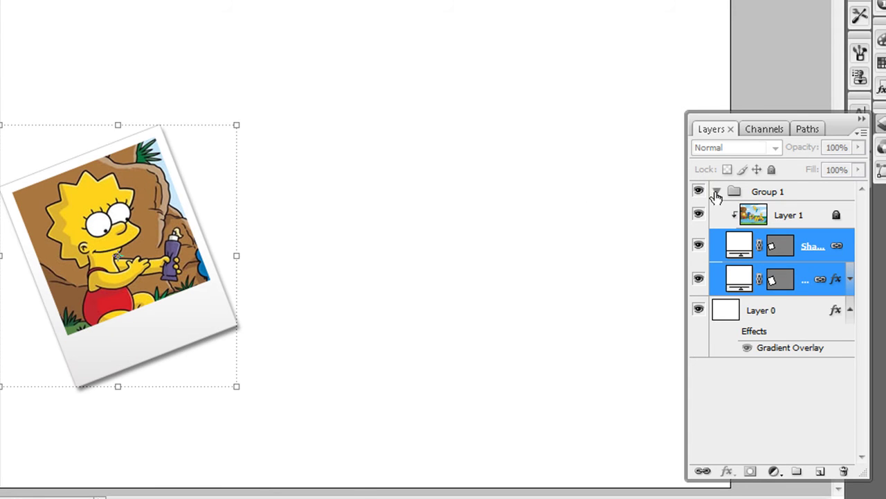
left_click(717, 192)
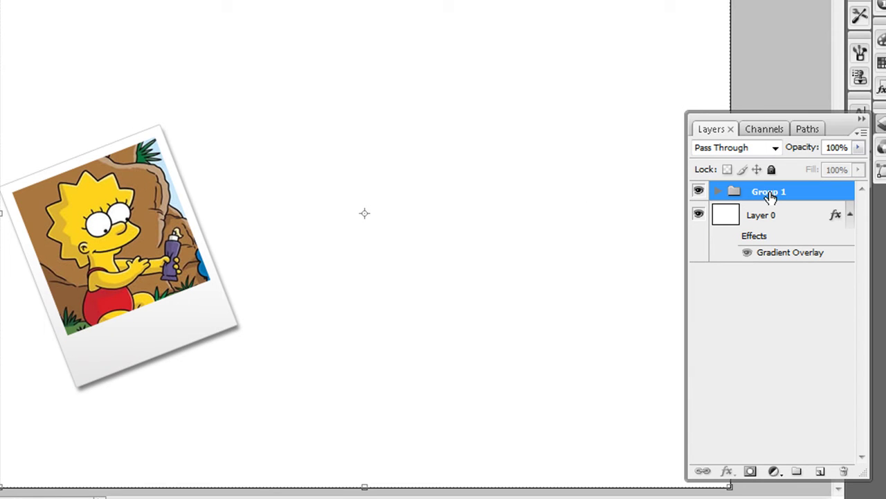
Duplicate the Lisa polaroid group and place the copy overlapping it, tilted clockwise to frame Marge.
left_click_drag(782, 194, 818, 470)
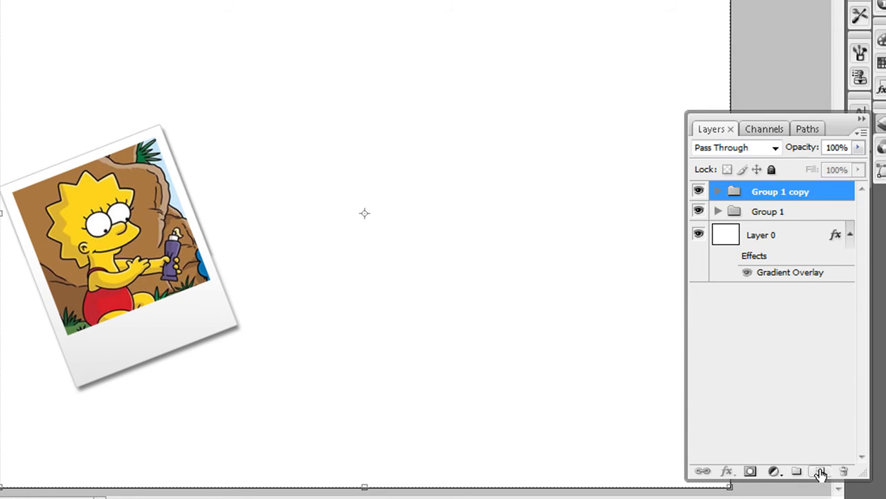
left_click(141, 228)
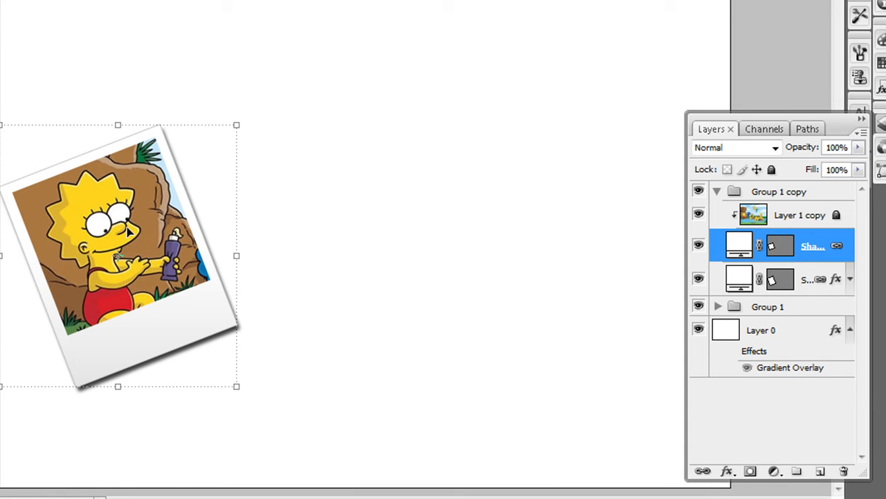
mouse_move(139, 228)
left_mouse_down()
mouse_move(354, 166)
mouse_move(335, 157)
left_mouse_up()
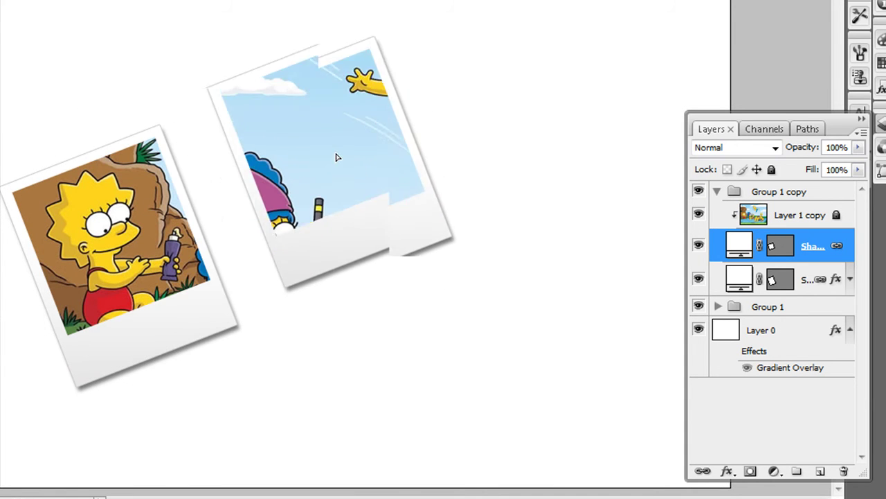
left_click_drag(330, 156, 261, 217)
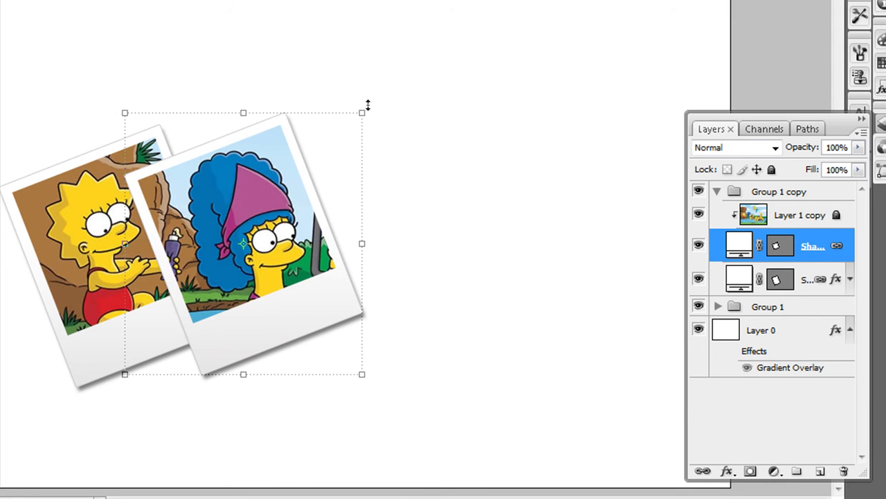
left_click_drag(372, 106, 451, 199)
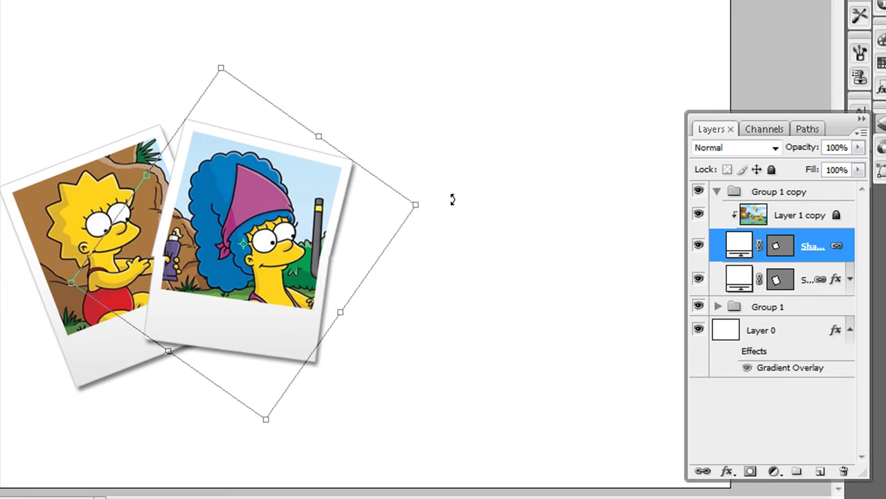
double_click(285, 226)
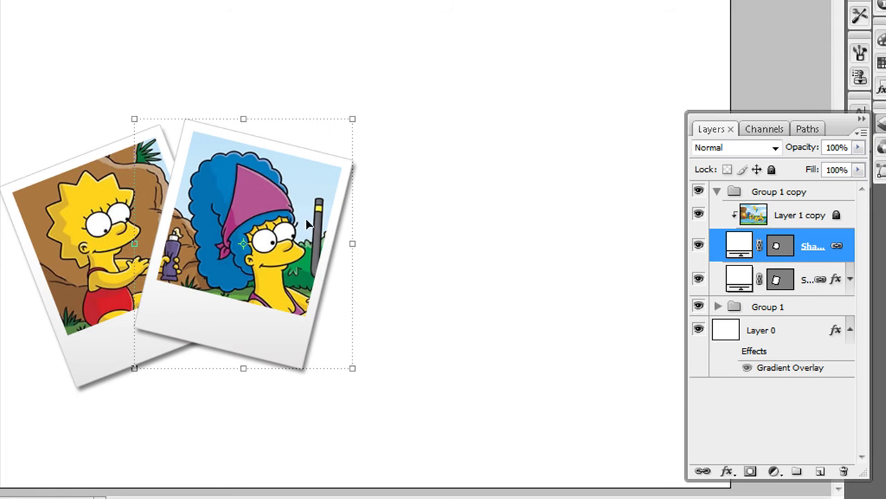
Duplicate the Marge polaroid group and move the copy right, tilted clockwise to frame Maggie.
left_click(716, 192)
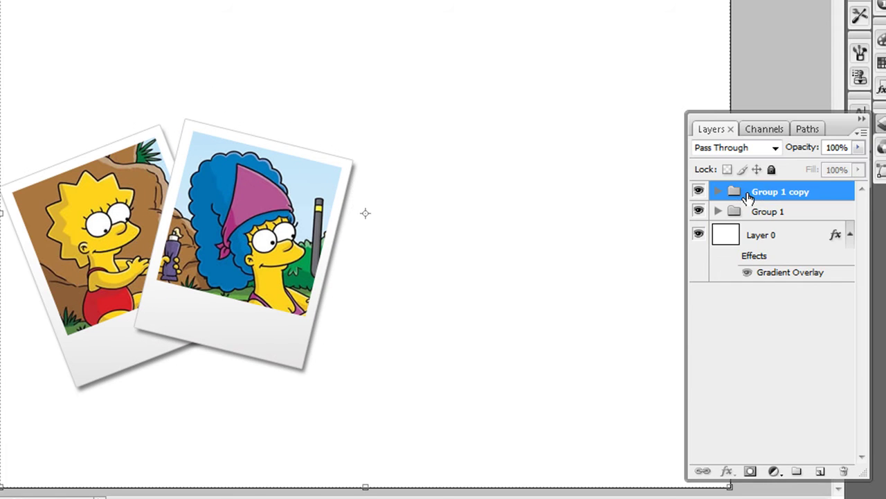
left_click_drag(748, 192, 820, 471)
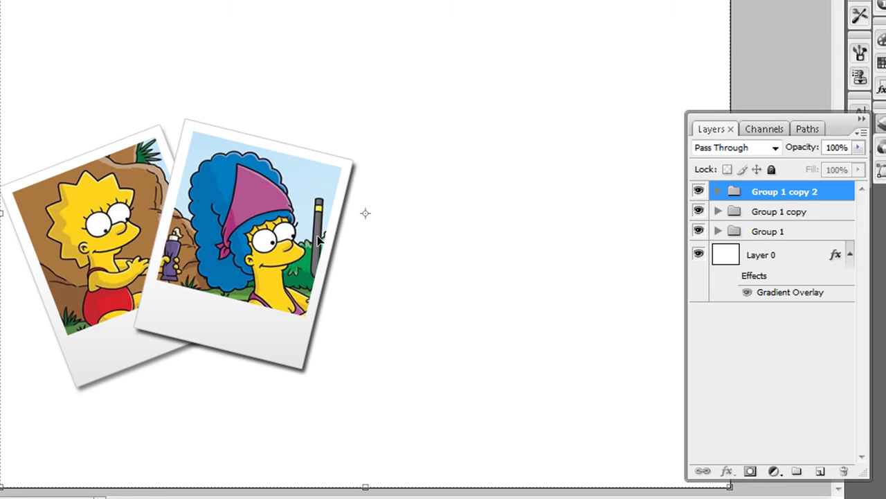
left_click(275, 248)
left_click_drag(275, 248, 451, 280)
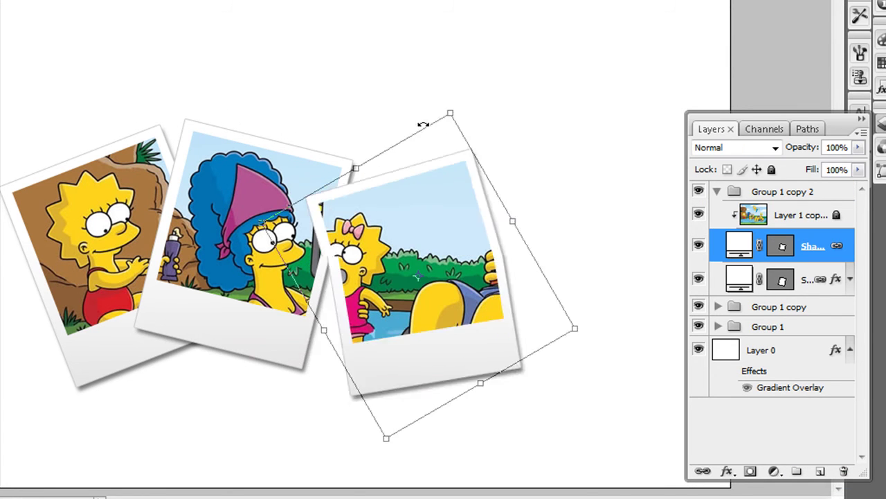
left_click_drag(540, 142, 513, 312)
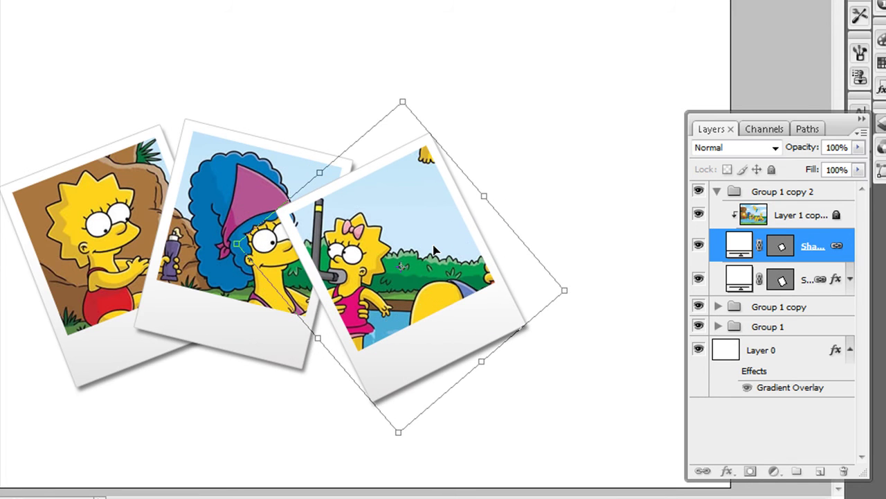
key("Return")
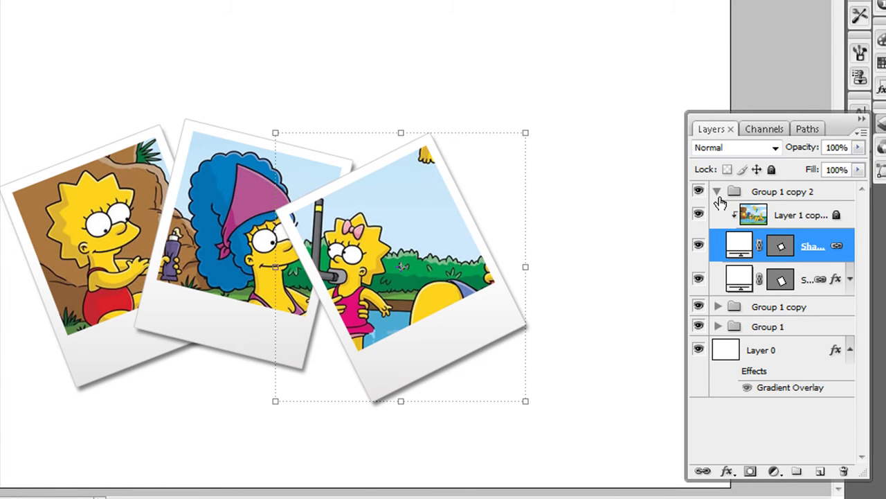
Duplicate the Maggie polaroid group for the next frame.
left_click(718, 192)
left_click(735, 193)
left_click_drag(747, 200, 820, 471)
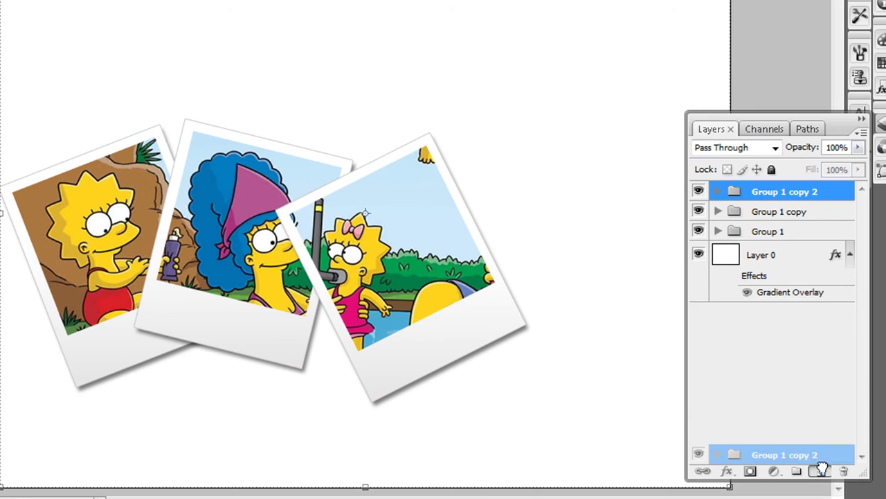
Move the newest polaroid copy right and tilt it to frame Homer.
left_click(385, 247)
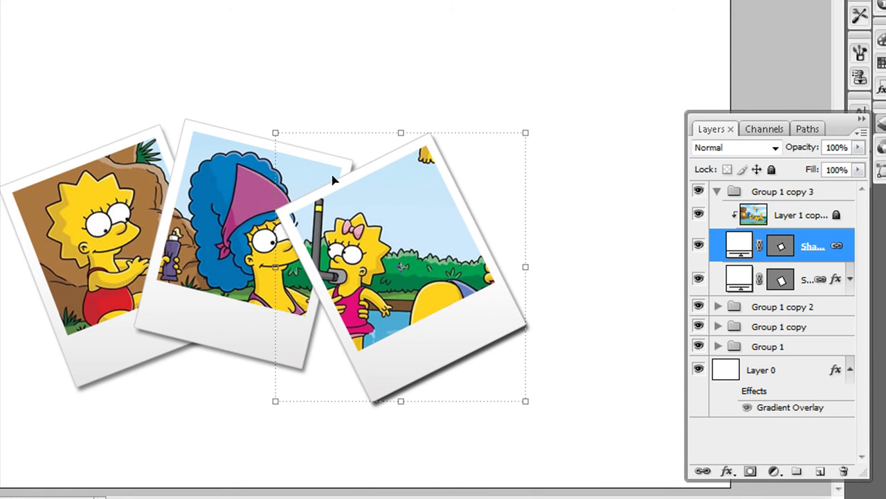
left_click_drag(263, 122, 401, 90)
left_click_drag(392, 215, 547, 216)
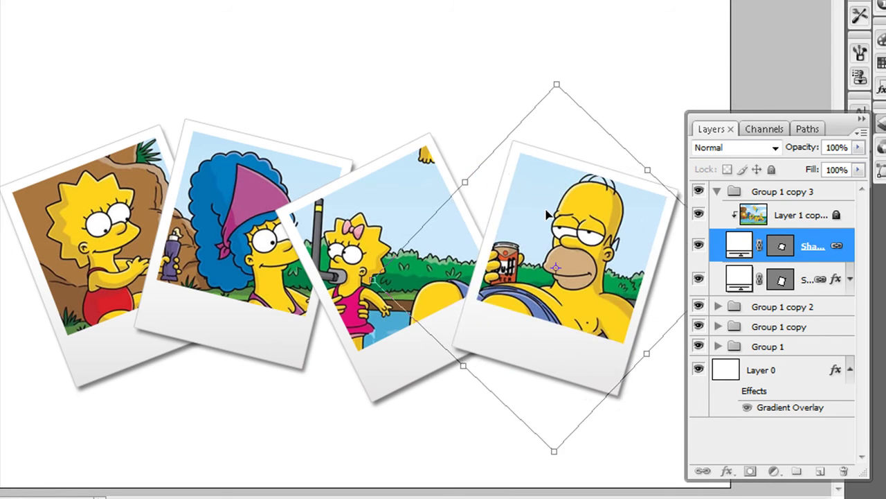
key("Return")
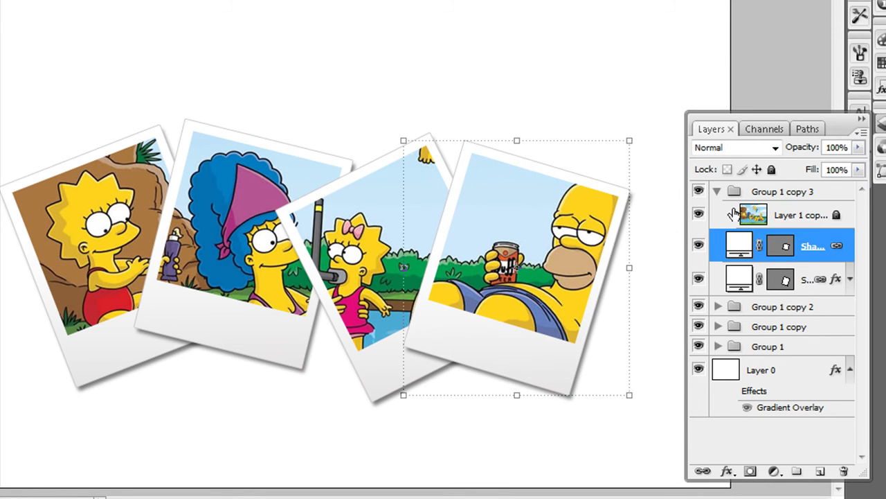
Duplicate the Homer polaroid group and place the copy further right, rotated over Homer's face.
left_click(717, 191)
left_click_drag(748, 193, 820, 470)
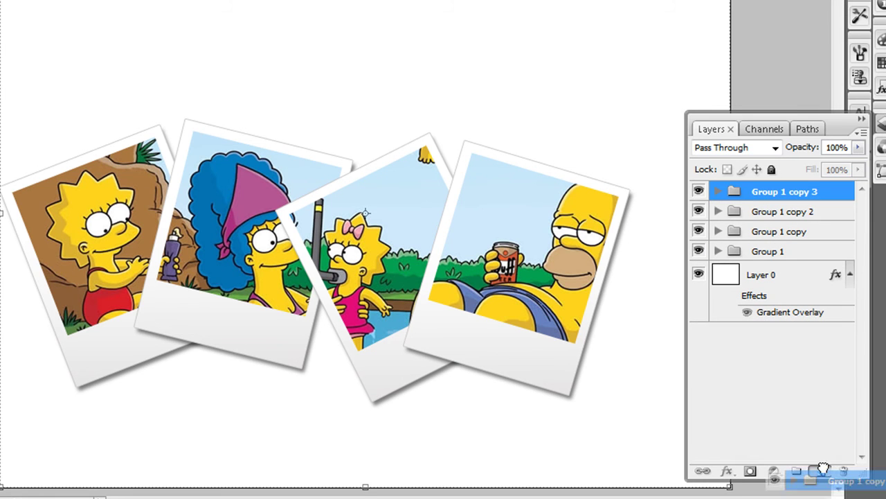
left_click_drag(590, 321, 665, 326)
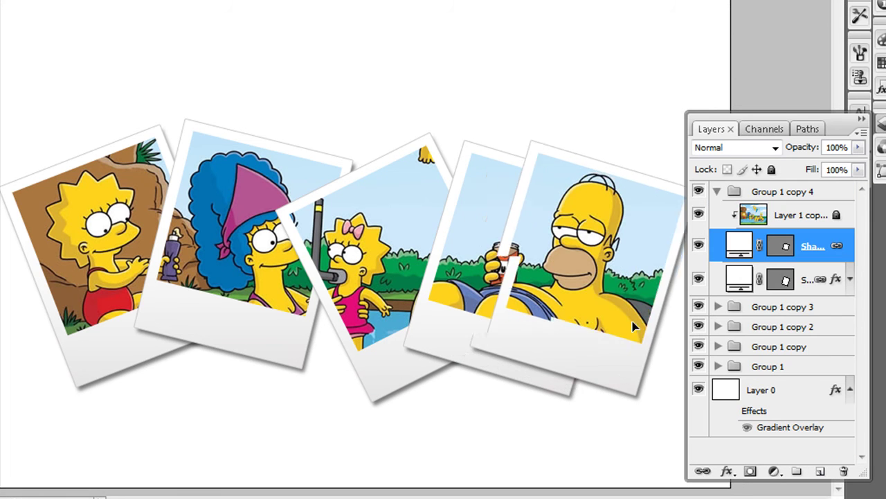
mouse_move(473, 143)
left_mouse_down()
mouse_move(421, 198)
mouse_move(406, 250)
left_mouse_up()
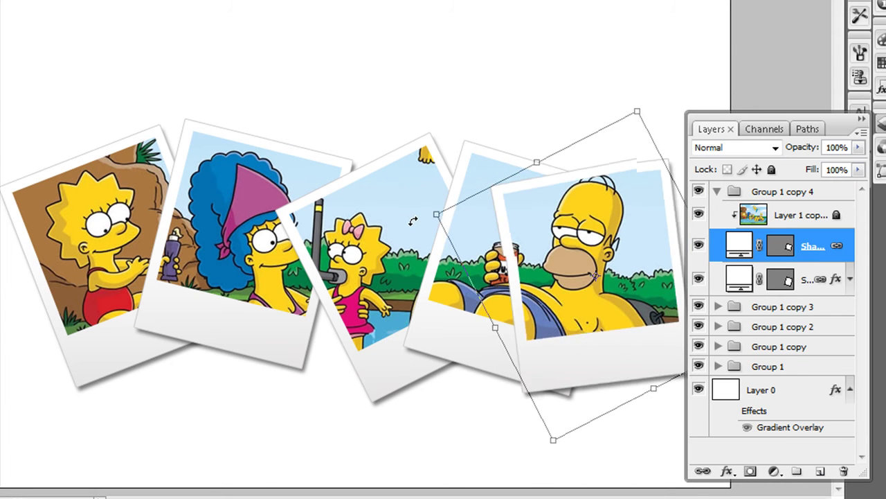
mouse_move(604, 305)
left_mouse_down()
mouse_move(647, 310)
mouse_move(633, 295)
left_mouse_up()
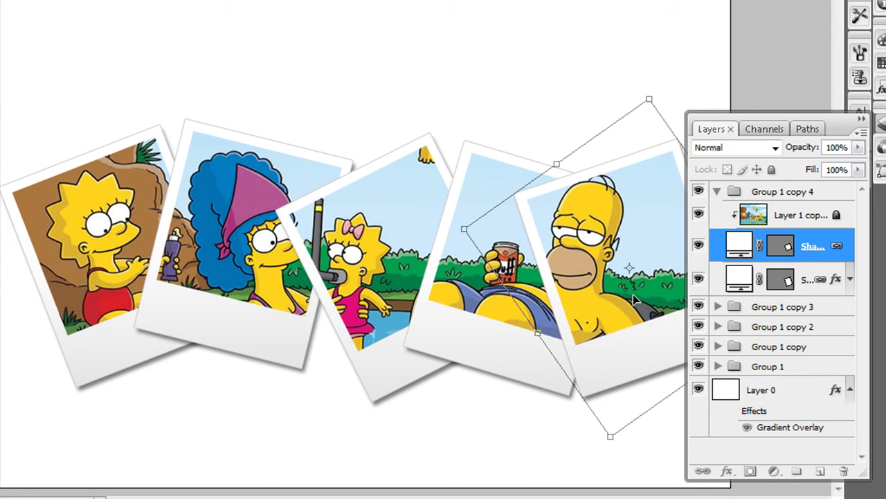
key("Return")
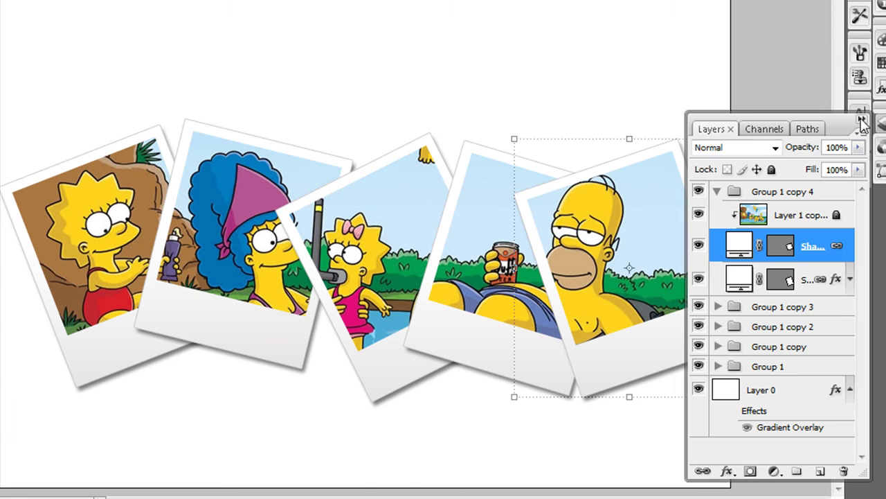
Hide the Layers panel to view the whole collage, then bring it back with F7.
left_click(863, 121)
left_click(629, 16)
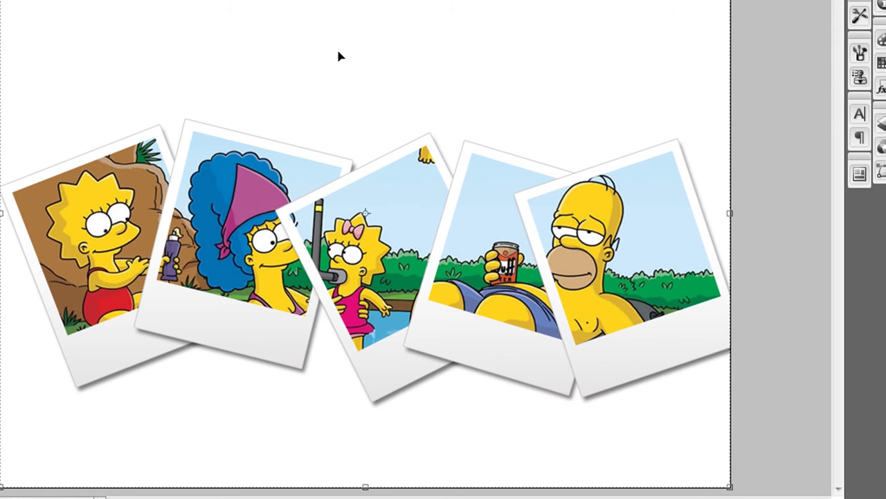
key("F7")
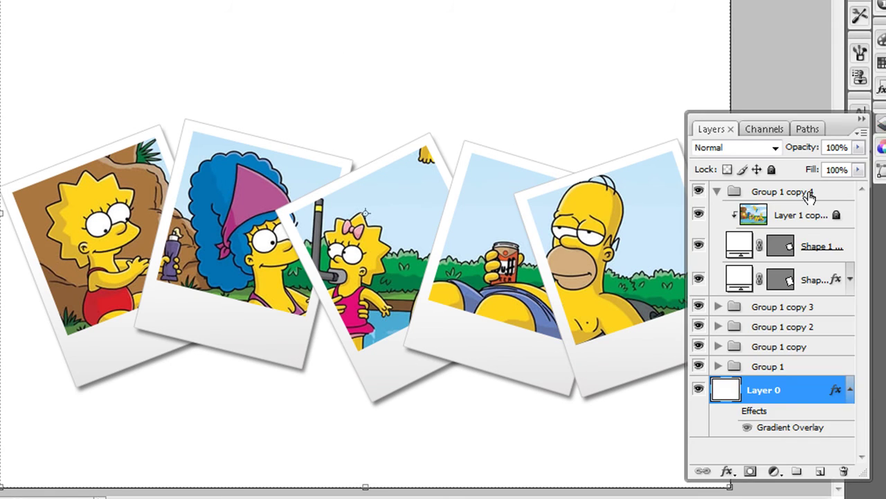
Duplicate Group 1 copy 4 into the top-left corner, tilted clockwise over the rocks.
left_click(717, 192)
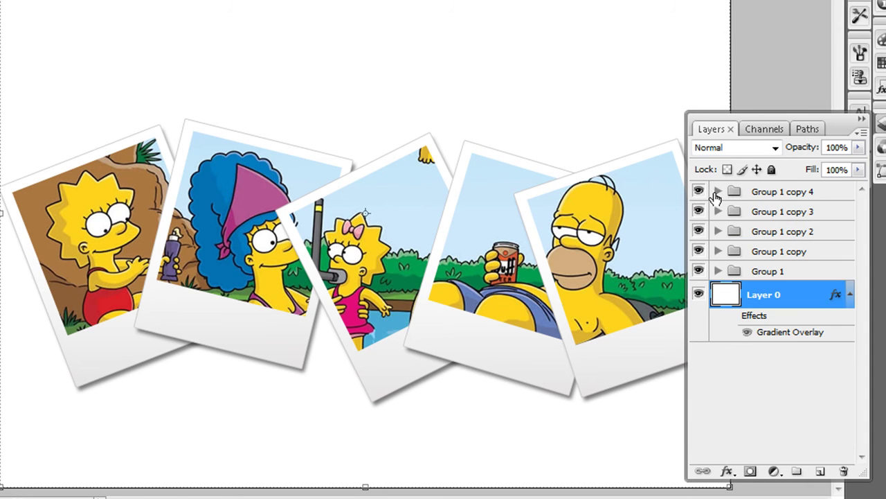
mouse_move(727, 194)
left_mouse_down()
mouse_move(802, 389)
mouse_move(820, 470)
left_mouse_up()
mouse_move(639, 164)
left_mouse_down()
mouse_move(528, 40)
mouse_move(582, 57)
mouse_move(155, 61)
left_mouse_up()
key("ctrl+t")
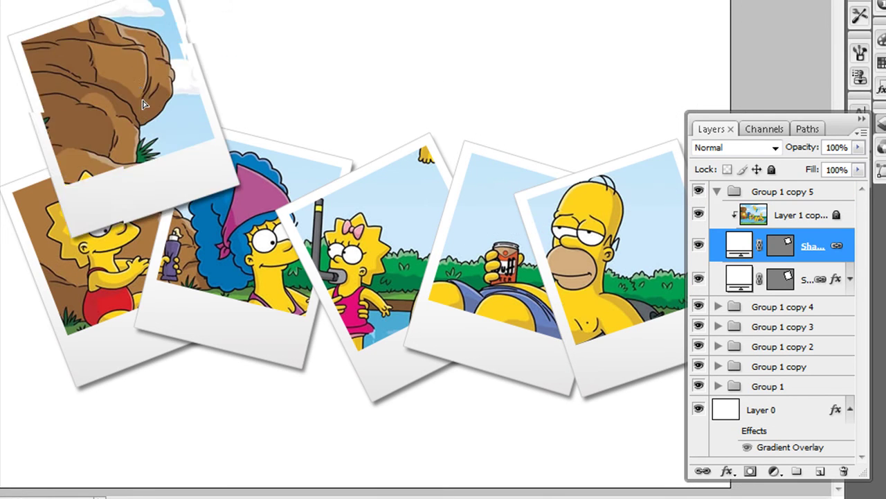
left_click_drag(320, 38, 335, 91)
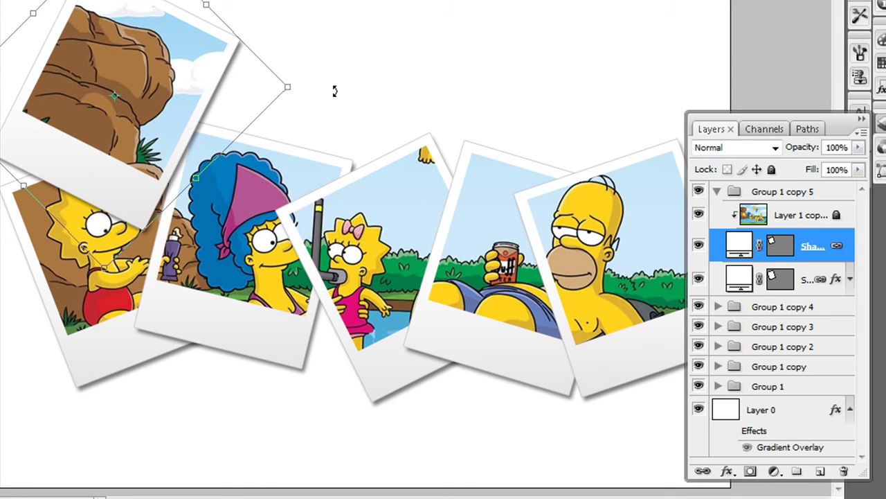
double_click(208, 79)
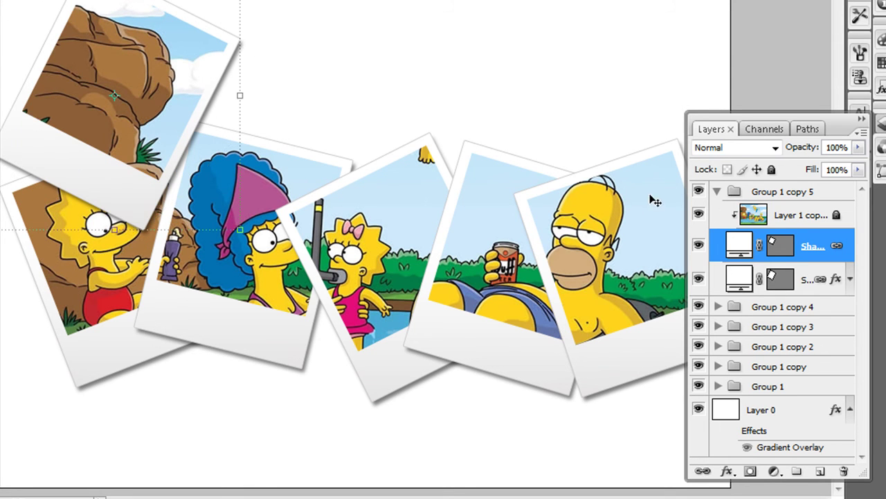
Duplicate Group 1 copy 5, move it right along the top, and tilt it counter-clockwise over the sky.
left_click(718, 193)
left_click_drag(768, 191, 820, 471)
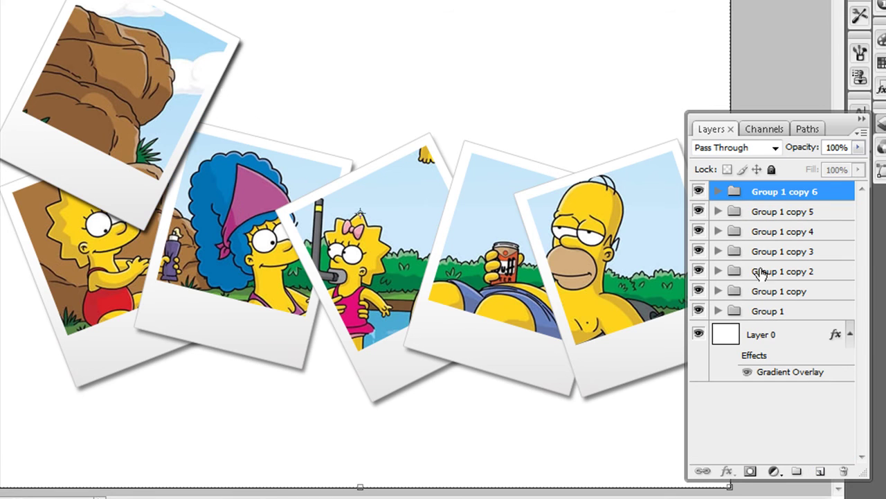
left_click_drag(144, 57, 272, 58)
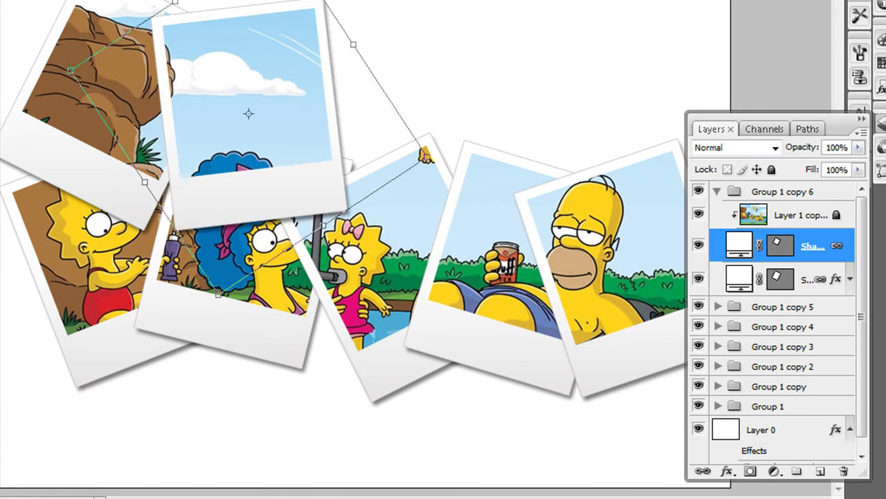
left_click_drag(379, 42, 270, 30)
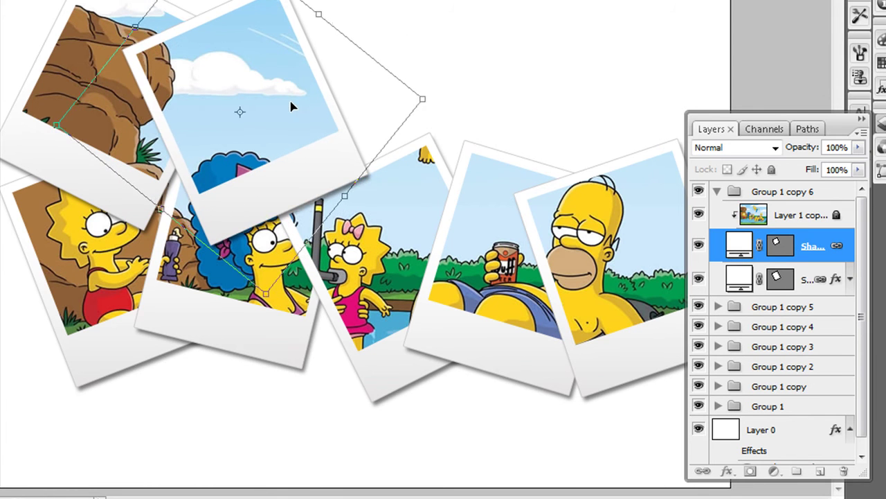
key("Return")
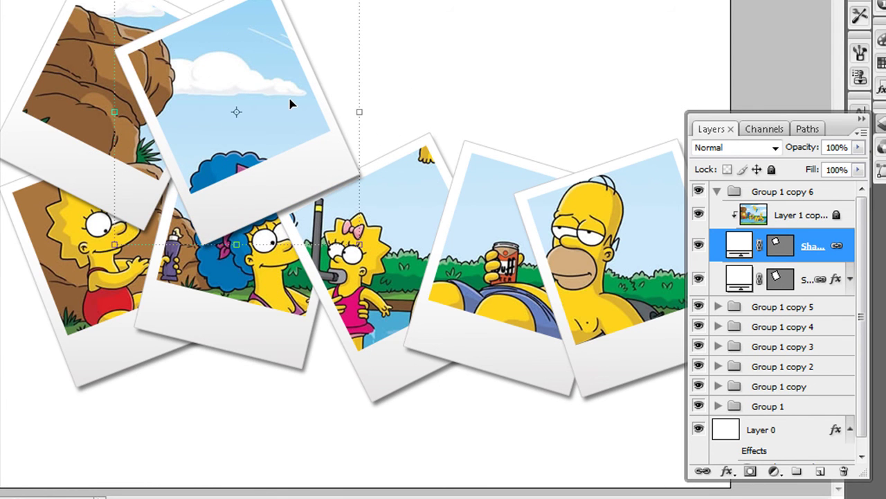
Duplicate Group 1 copy 6 and position it nearly upright, framing Bart.
left_click(719, 194)
left_click_drag(783, 191, 820, 471)
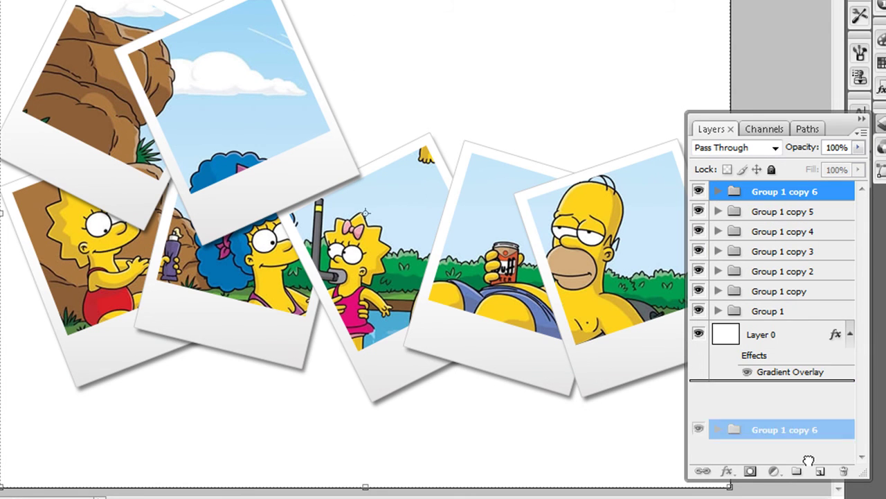
left_click_drag(358, 141, 488, 144)
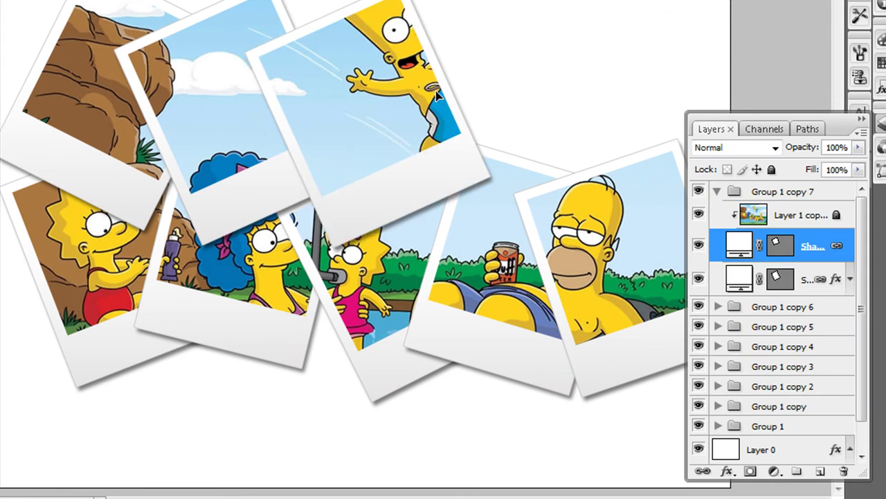
left_click_drag(619, 57, 491, 129)
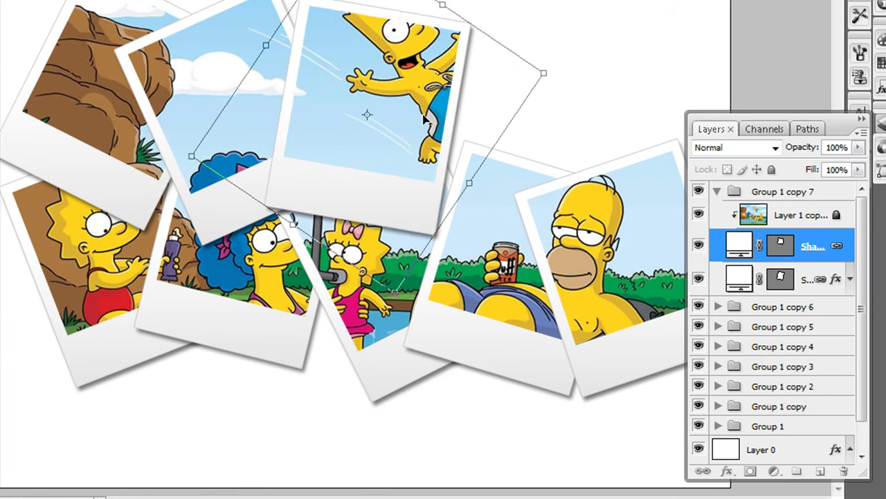
left_click_drag(441, 92, 443, 123)
key("Return")
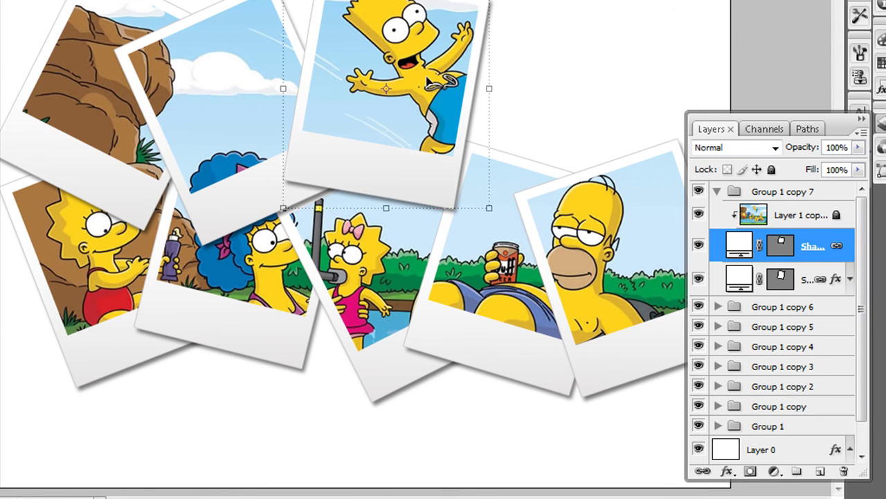
Duplicate the Bart polaroid over Bart's legs, tilted about 45 degrees.
left_click(717, 191)
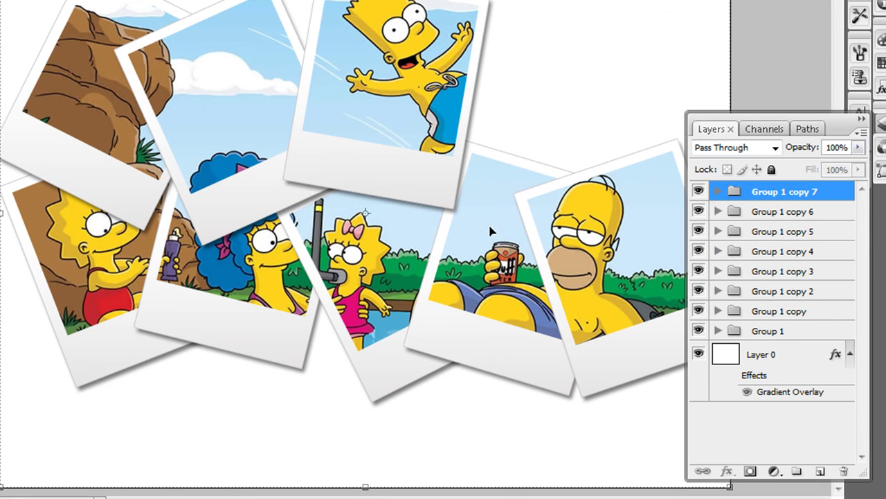
left_click_drag(775, 194, 819, 471)
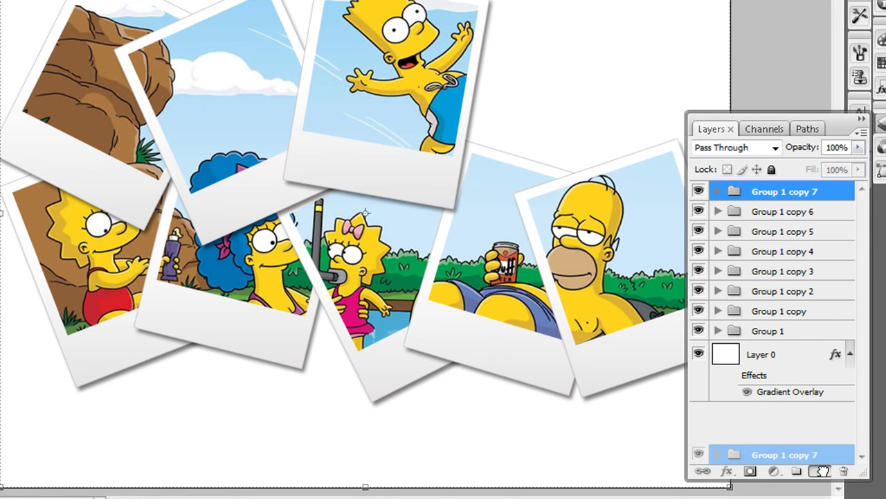
mouse_move(391, 94)
left_mouse_down()
mouse_move(544, 95)
mouse_move(537, 98)
left_mouse_up()
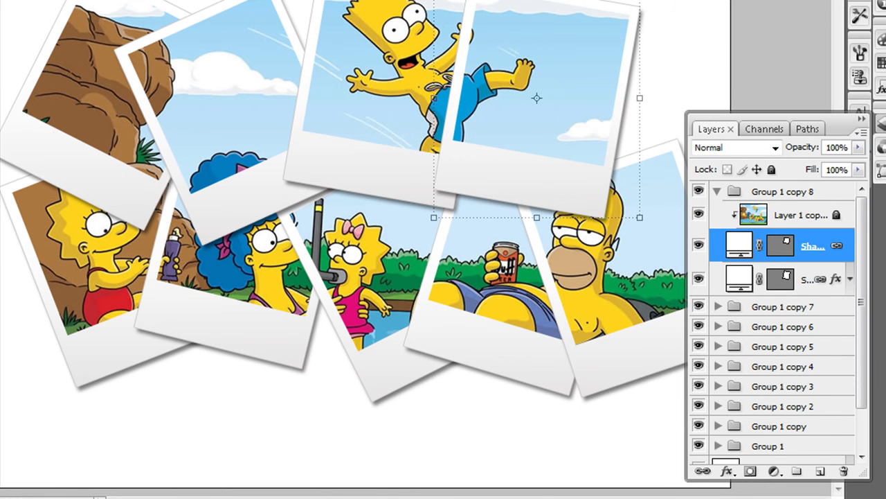
key("ctrl+t")
left_click_drag(658, 42, 567, 54)
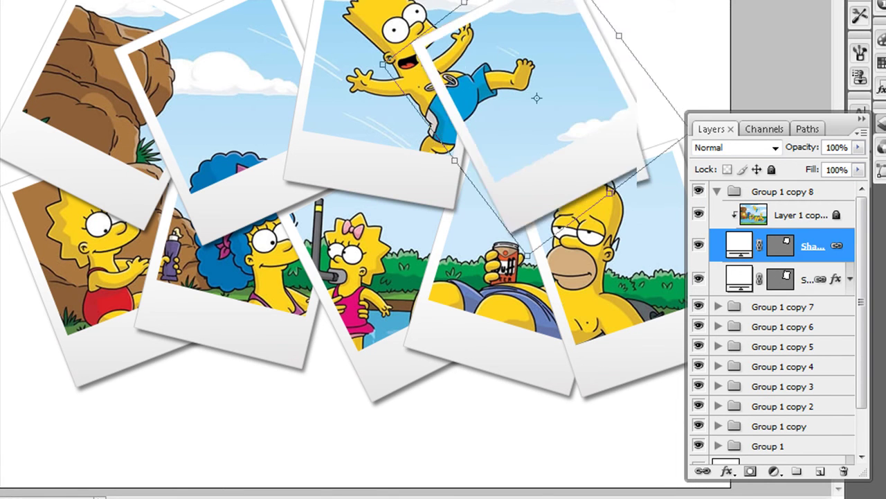
key("Return")
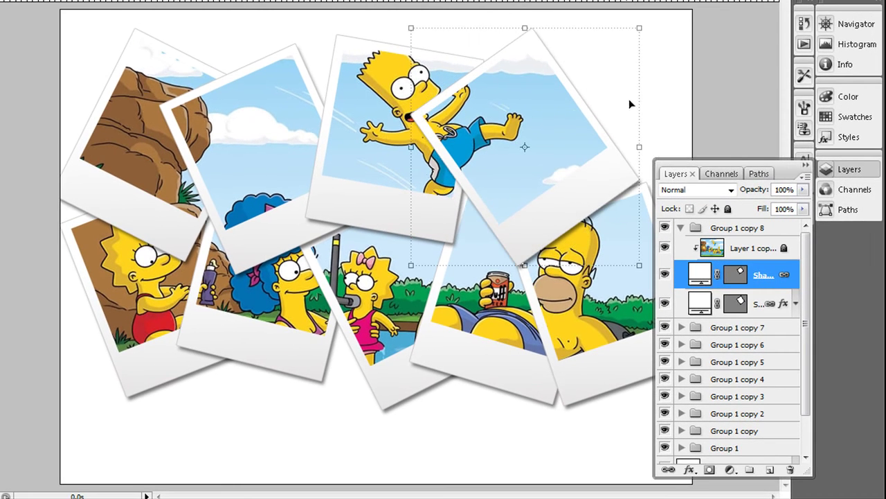
Select the background Layer 0 and collapse Group 1 copy 8 in the Layers panel.
key("alt+shift+bracketleft")
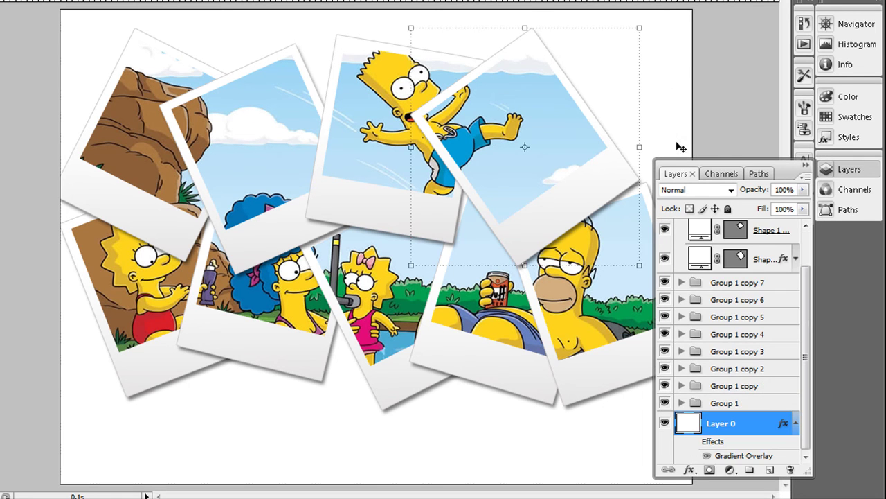
scroll(779, 247, "up", 3)
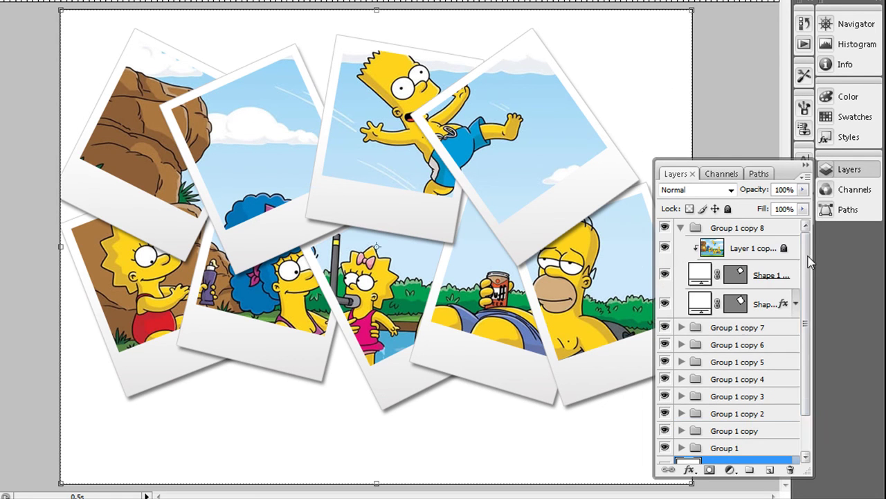
left_click(681, 228)
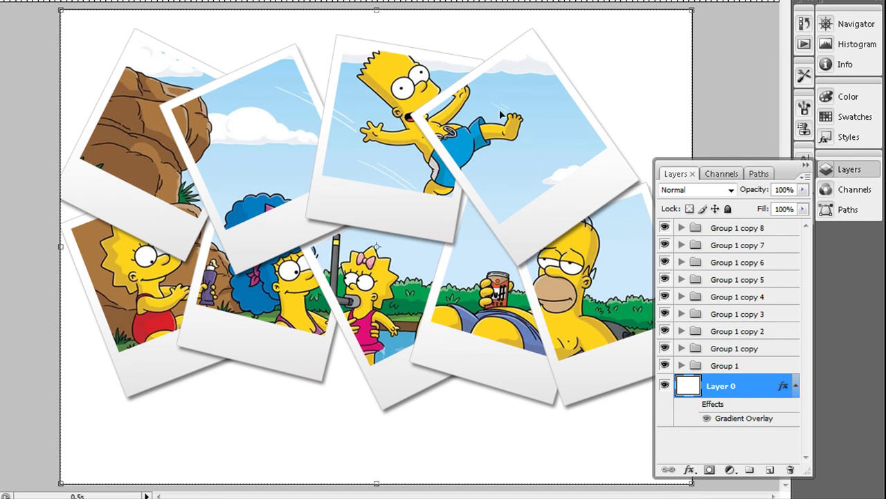
Inspect Layer 0's Gradient Overlay and gradient colours, confirm, and keep the effect switched on.
double_click(750, 389)
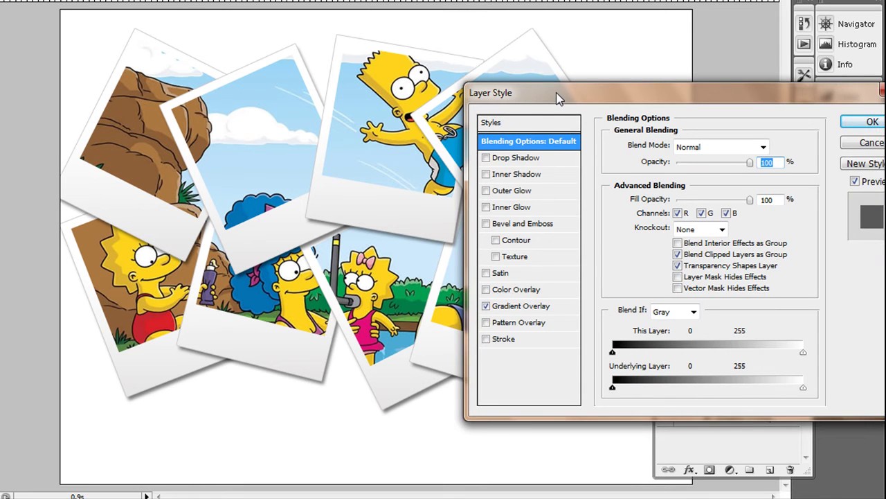
left_click_drag(560, 96, 646, 93)
left_click(607, 304)
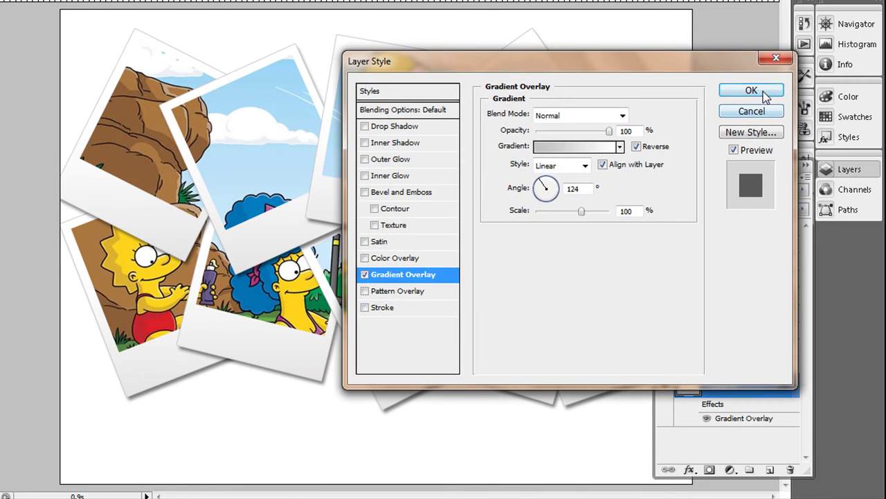
left_click(608, 148)
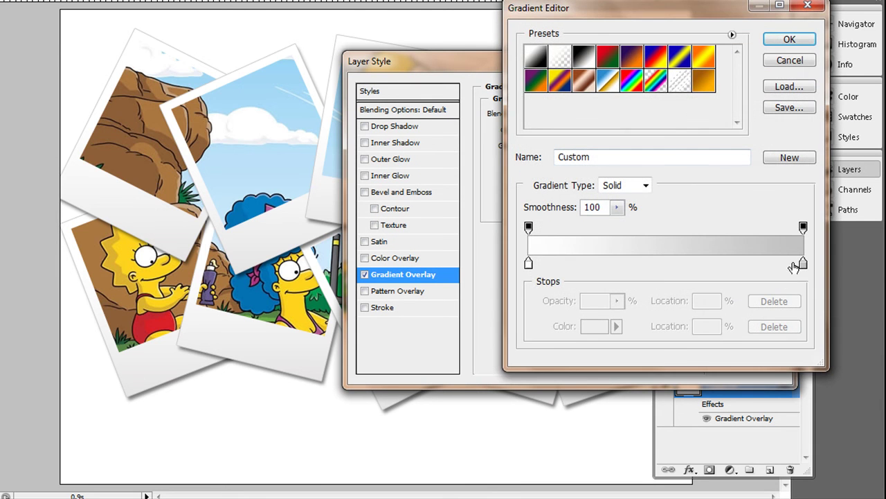
left_click(789, 40)
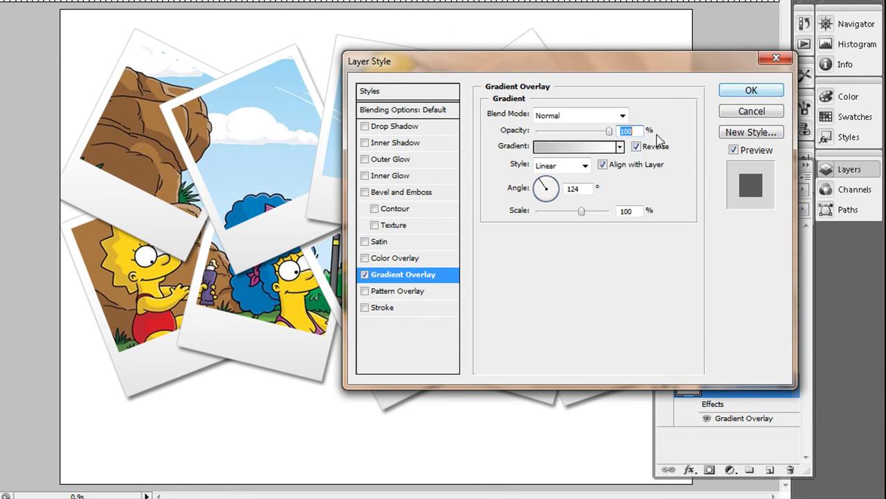
left_click(742, 94)
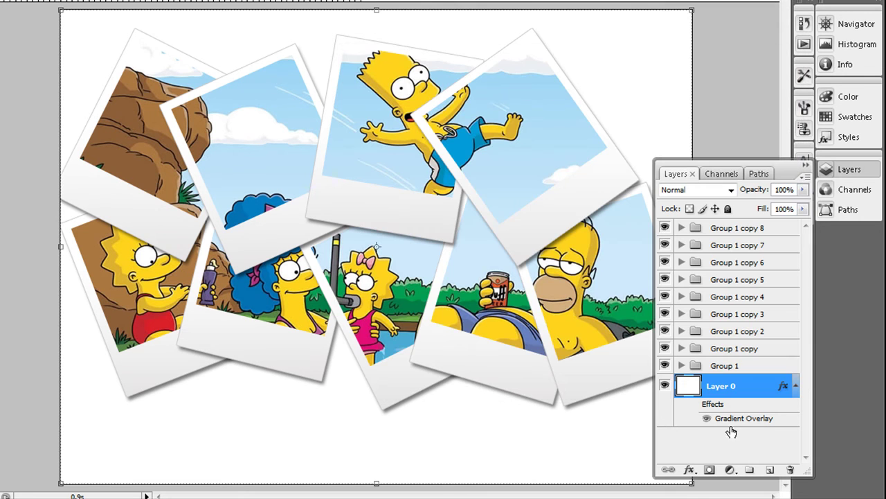
left_click(694, 405)
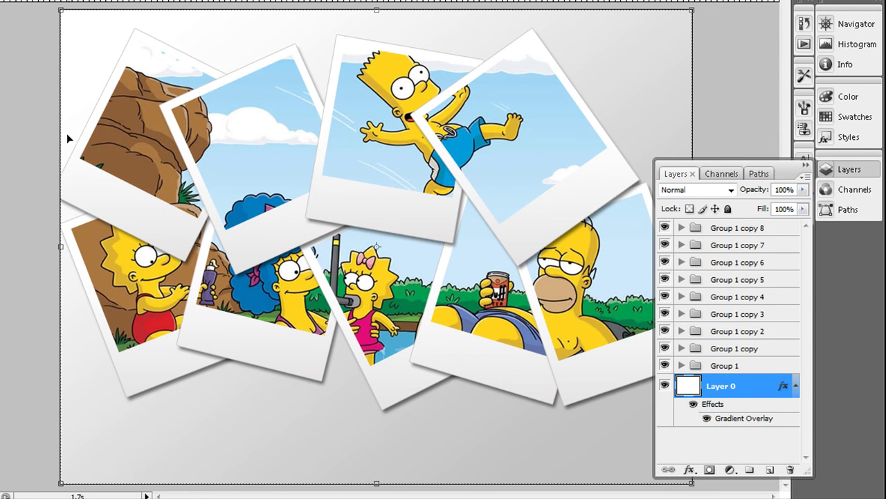
Make Layer 0's Gradient Overlay an orange preset, reversed, at a 93-degree angle.
double_click(769, 396)
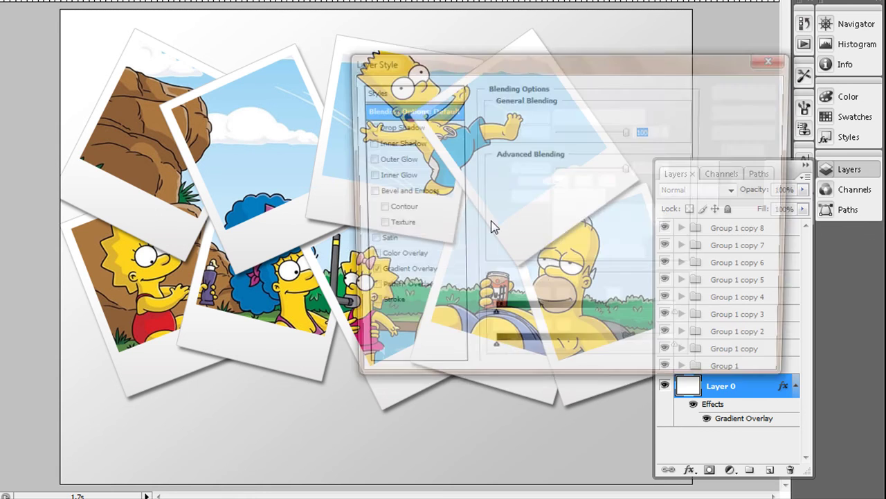
left_click(401, 274)
left_click_drag(461, 61, 565, 169)
left_click(680, 254)
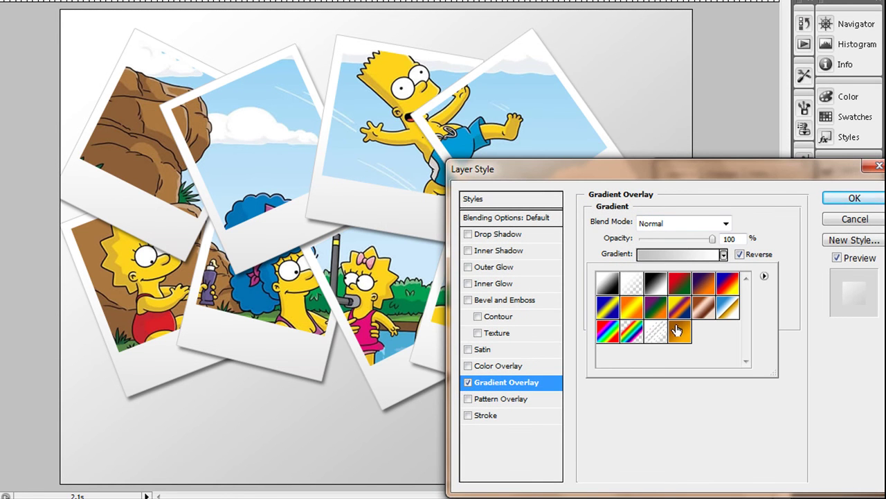
left_click(678, 331)
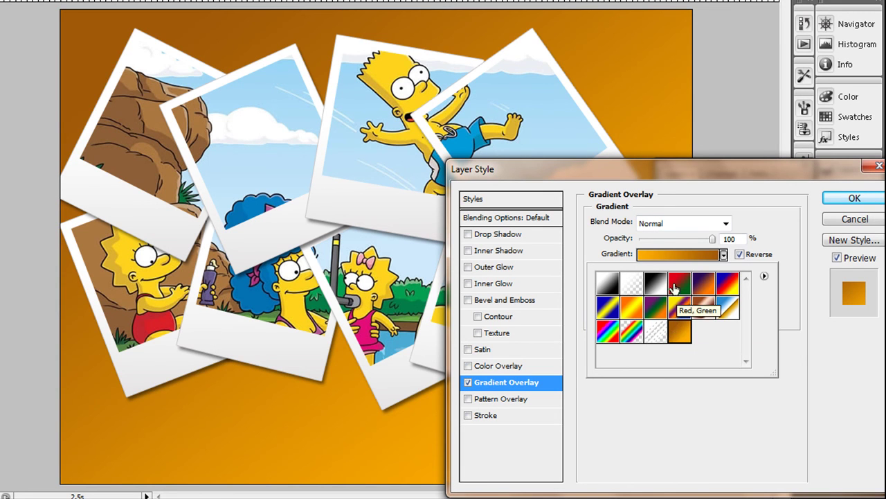
left_click(787, 195)
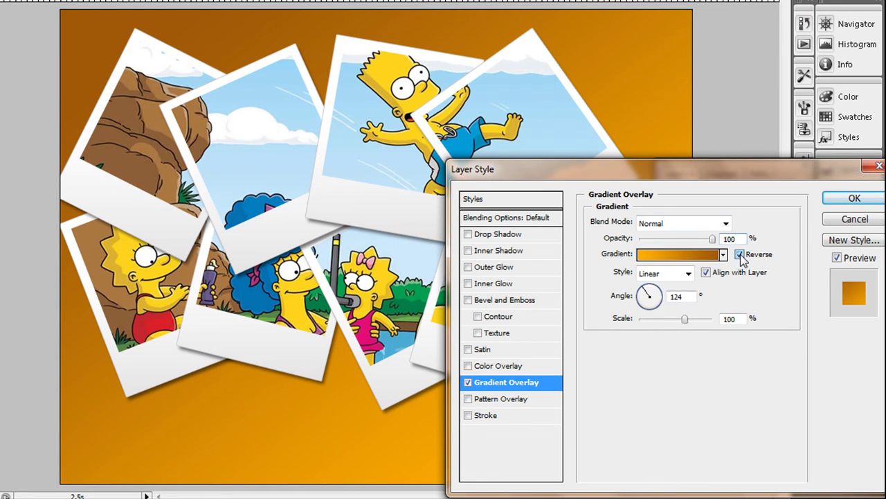
left_click(740, 255)
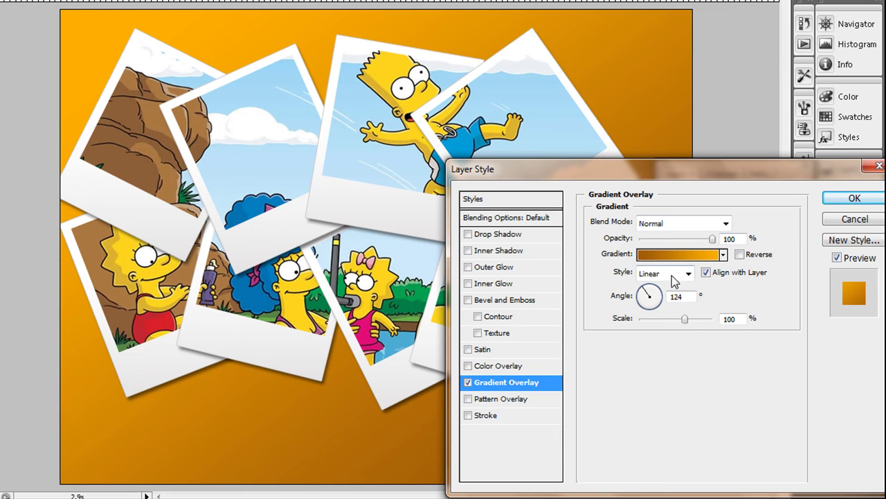
left_click_drag(655, 296, 651, 291)
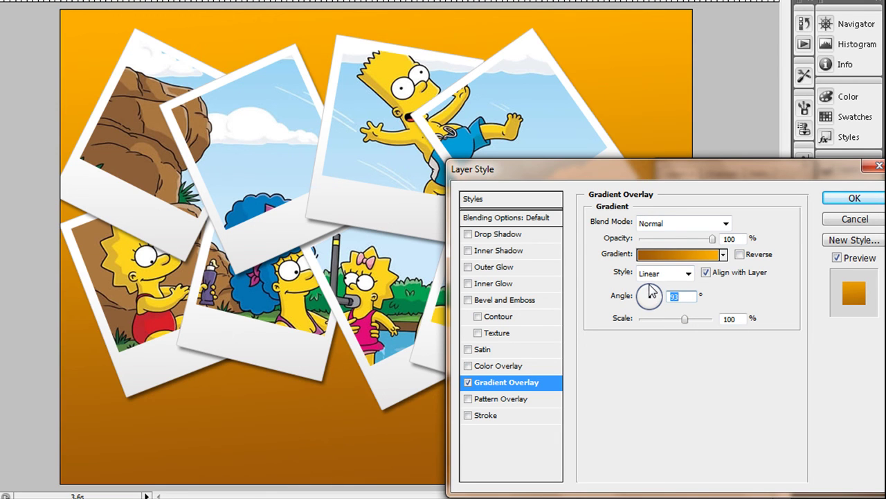
Make the orange gradient radial and reversed, centred on the canvas, at 145% scale.
left_click(655, 275)
left_click(663, 297)
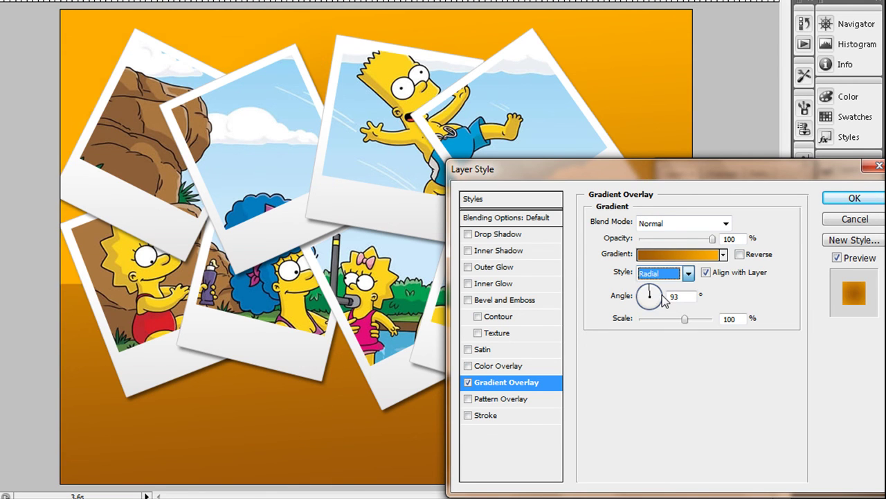
left_click(740, 255)
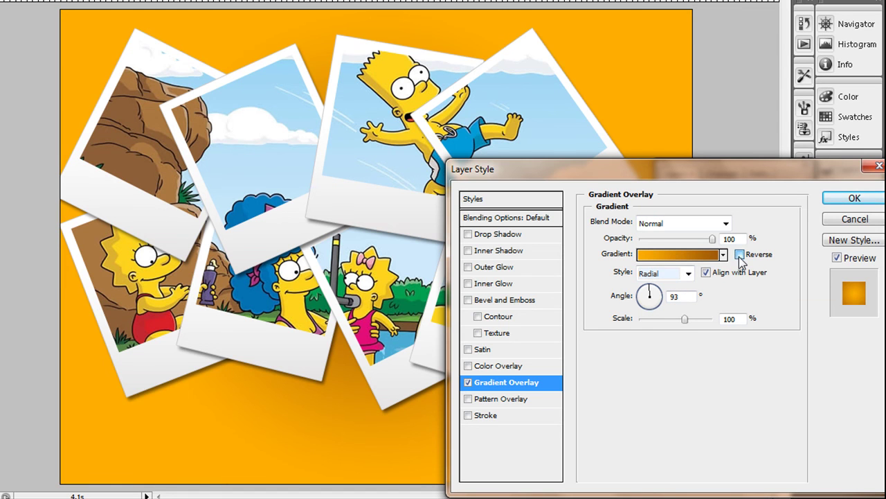
left_click_drag(342, 362, 346, 337)
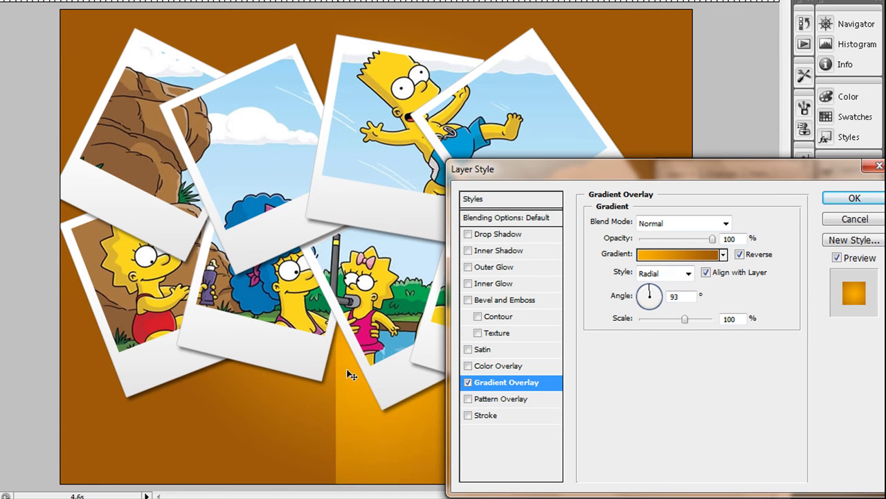
left_click_drag(684, 319, 710, 326)
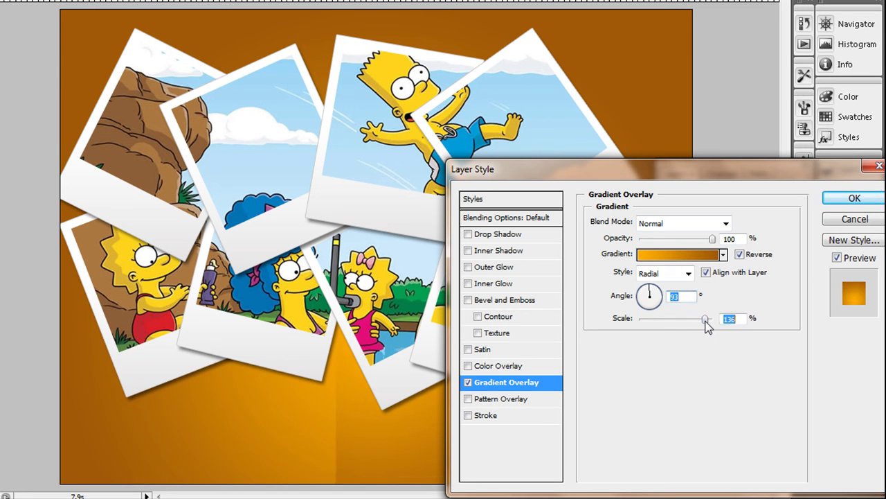
left_click_drag(394, 245, 376, 218)
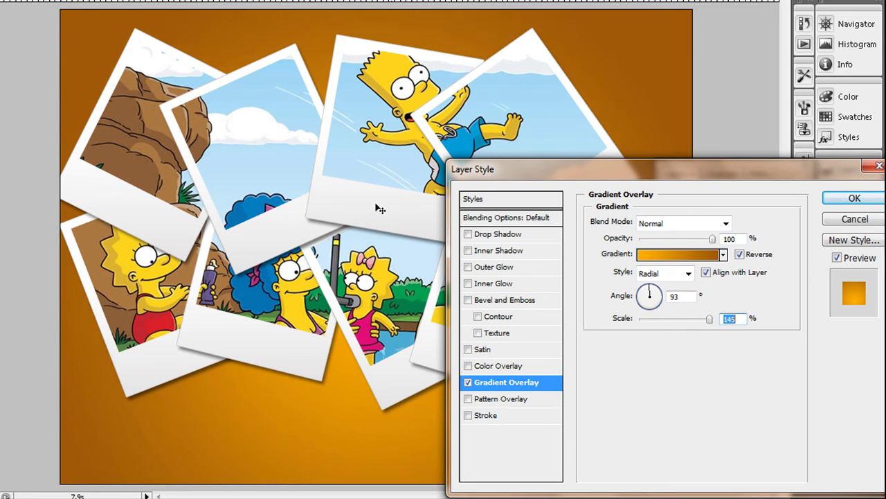
left_click(855, 199)
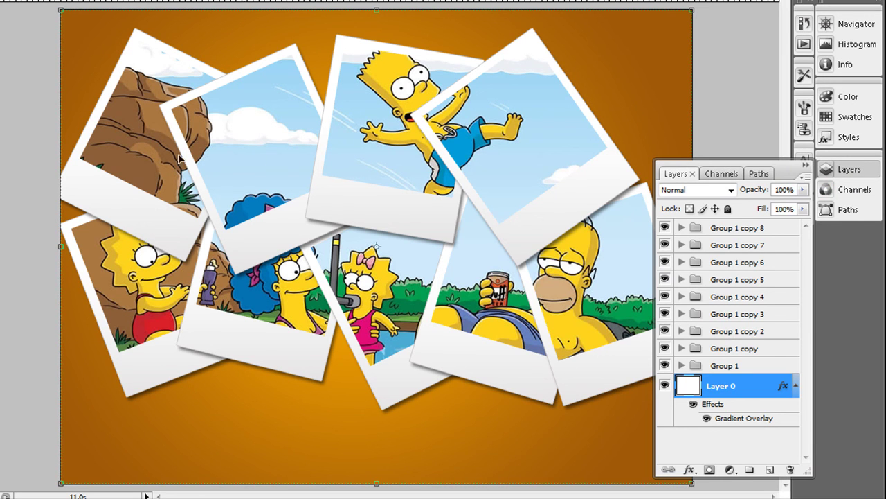
Duplicate the Group 1 polaroid, then select its frame layer and nudge it down slightly.
left_click(731, 368)
left_click_drag(736, 367, 770, 470)
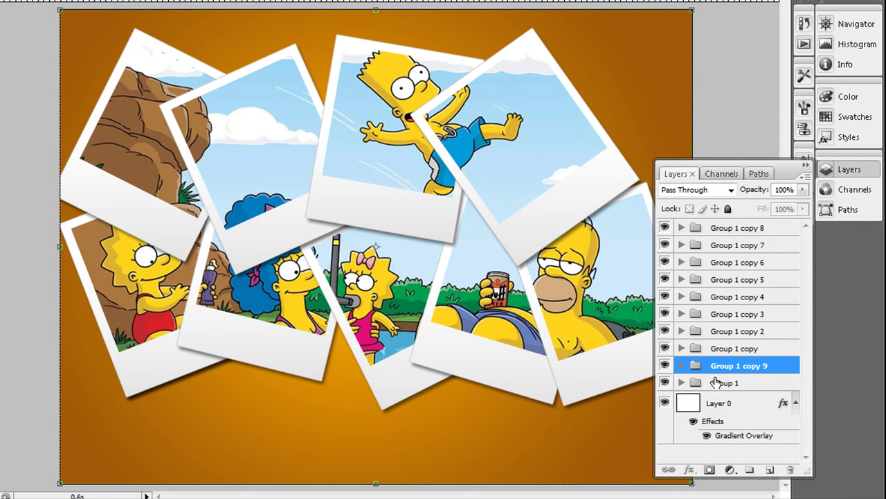
left_click(715, 381)
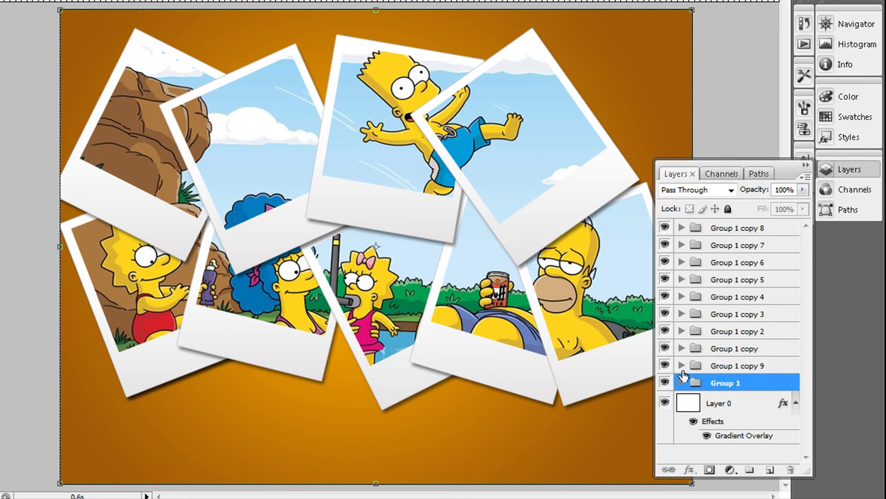
left_click(132, 276)
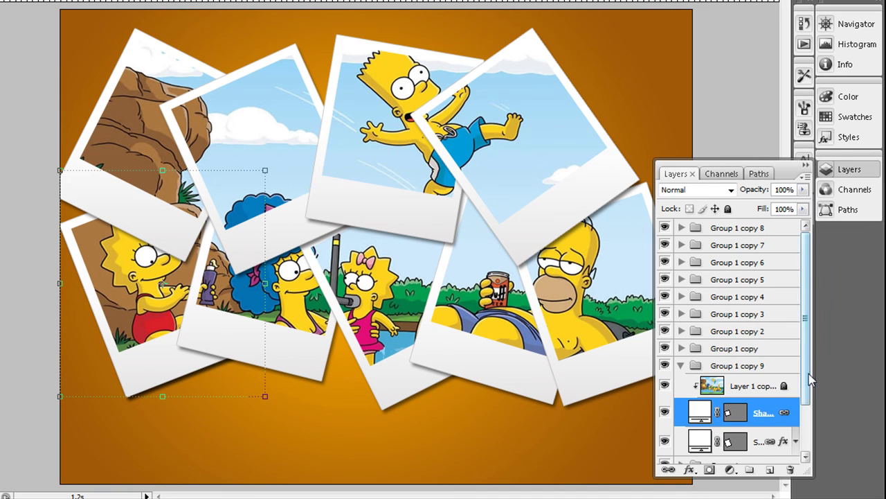
left_click_drag(806, 317, 806, 363)
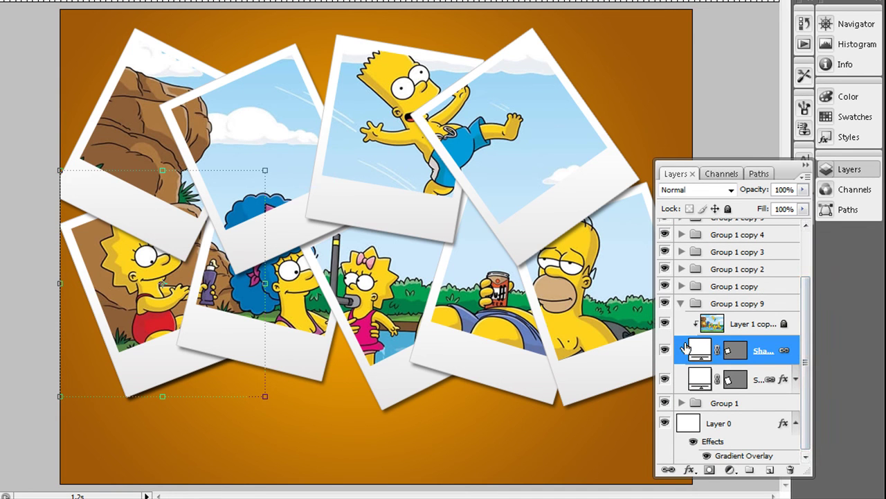
left_click(682, 304)
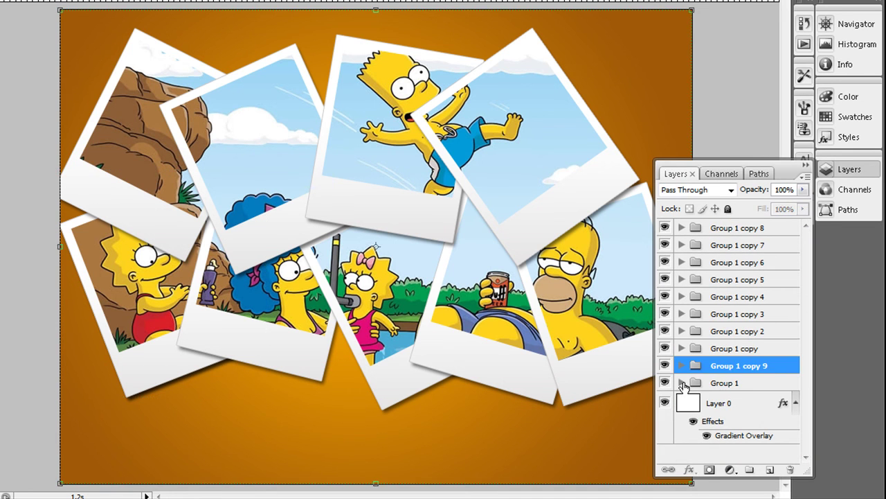
left_click(682, 383)
left_click(696, 438)
key("Down")
key("Down")
key("Down")
key("Down")
key("Down")
key("Down")
key("Down")
key("Down")
key("Down")
key("Down")
key("Down")
key("Down")
key("Down")
key("Down")
key("Down")
key("Down")
key("Down")
key("Down")
key("Down")
key("Down")
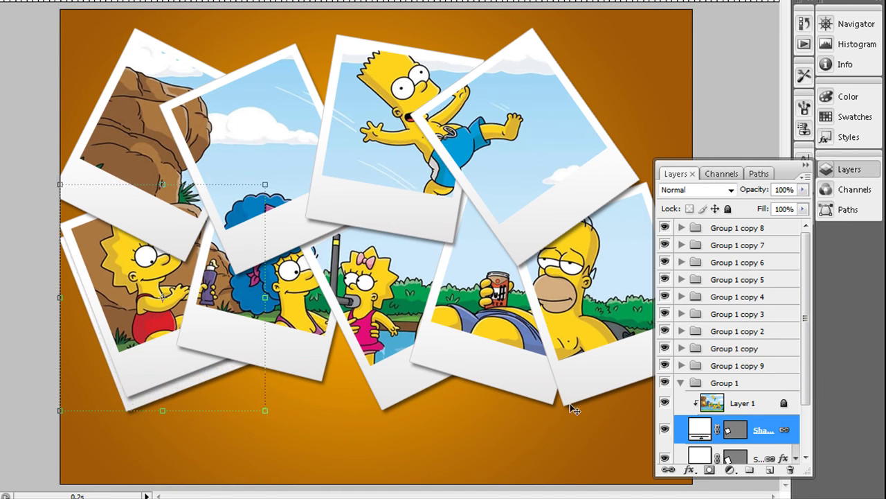
Add a polaroid copy lower down, tilted clockwise over the pool water.
left_click_drag(212, 379, 276, 425)
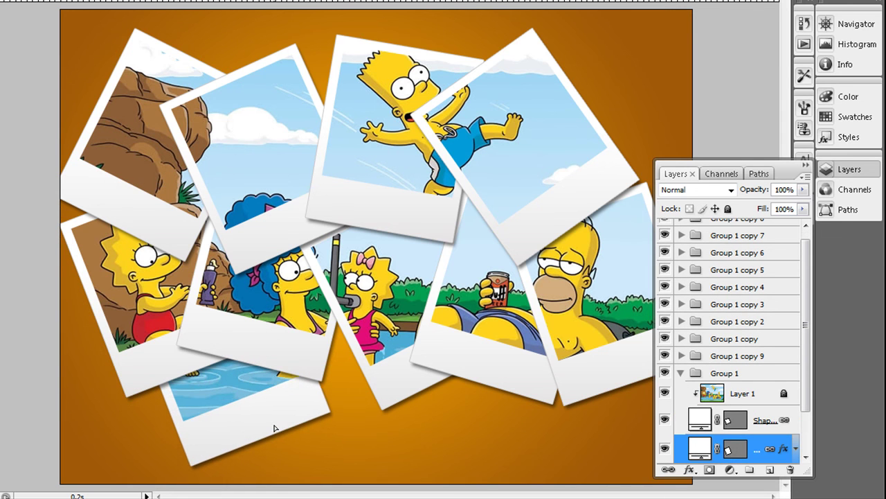
left_click_drag(338, 463, 275, 489)
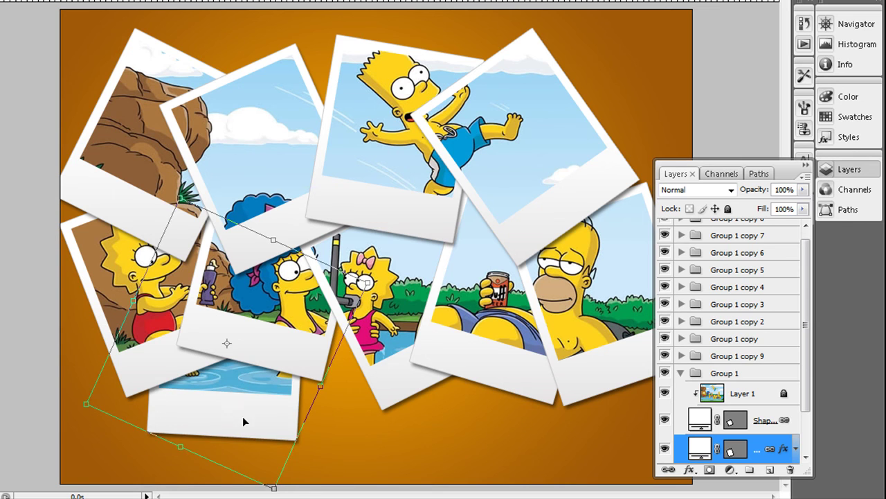
key("Return")
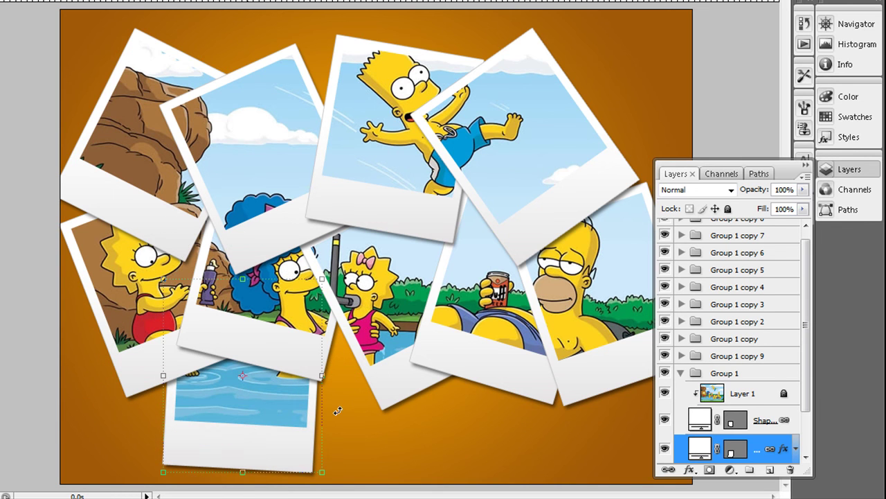
scroll(734, 332, "down", 3)
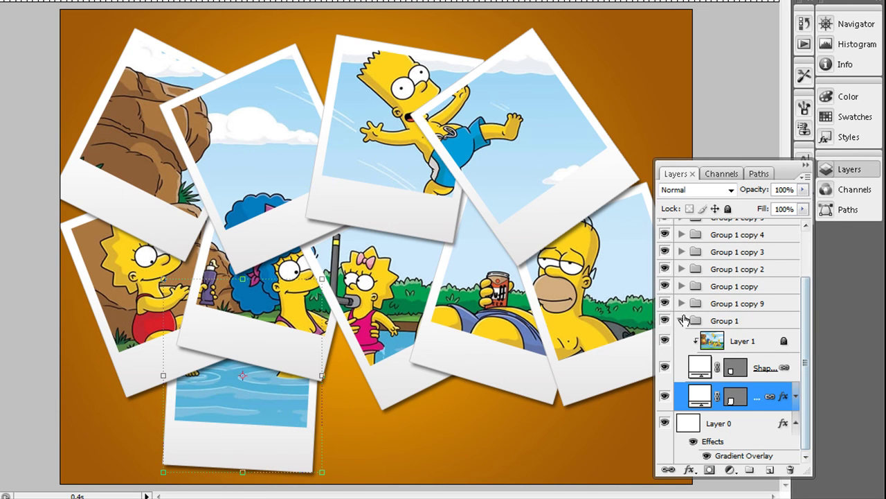
left_click(681, 319)
Duplicate Group 1 into a tilted polaroid at the bottom centre over Lisa's legs.
left_click_drag(721, 383, 769, 470)
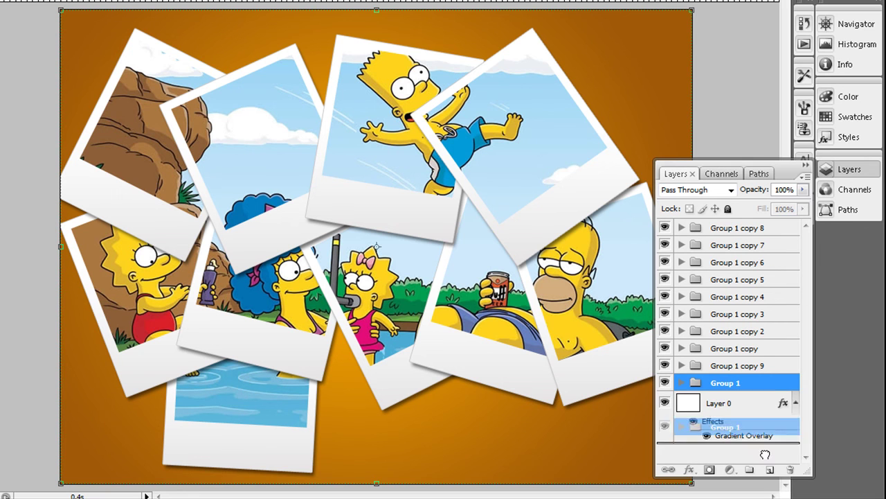
left_click_drag(269, 408, 402, 416)
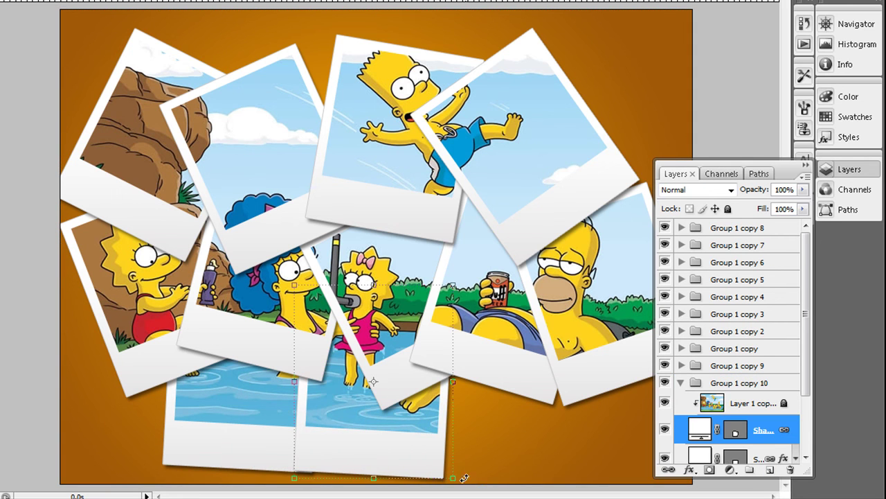
left_click_drag(465, 478, 471, 435)
left_click_drag(415, 437, 398, 429)
key("Return")
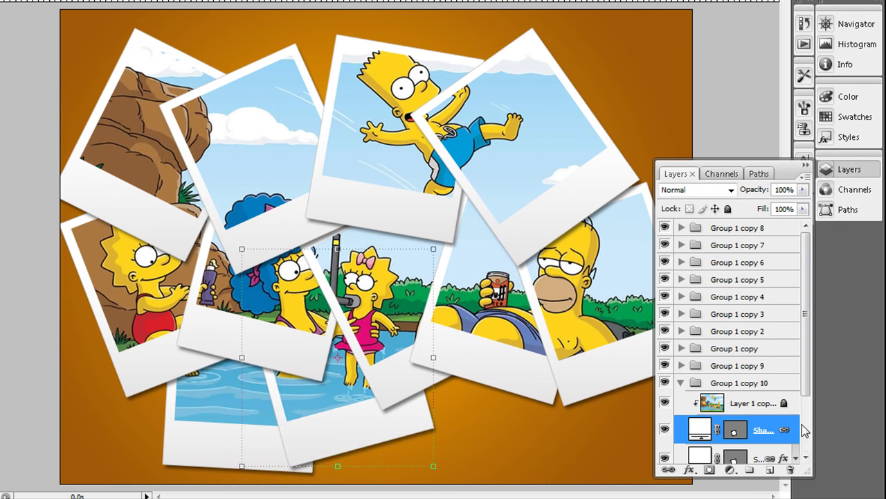
scroll(762, 381, "down", 2)
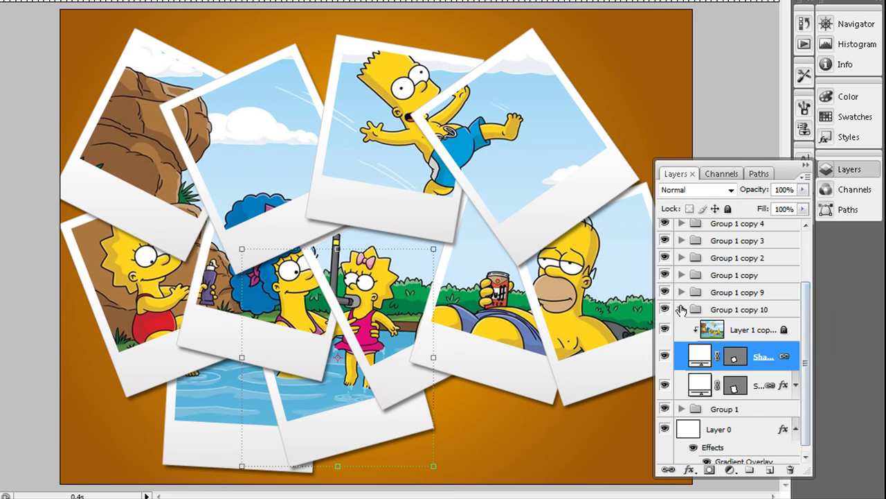
Duplicate Group 1 copy 10 to the bottom right, rotated counter-clockwise over Homer's tube, then hide the layer list.
left_click(680, 309)
mouse_move(738, 382)
left_mouse_down()
mouse_move(776, 452)
mouse_move(770, 469)
left_mouse_up()
left_click(352, 421)
left_click_drag(470, 442, 485, 433)
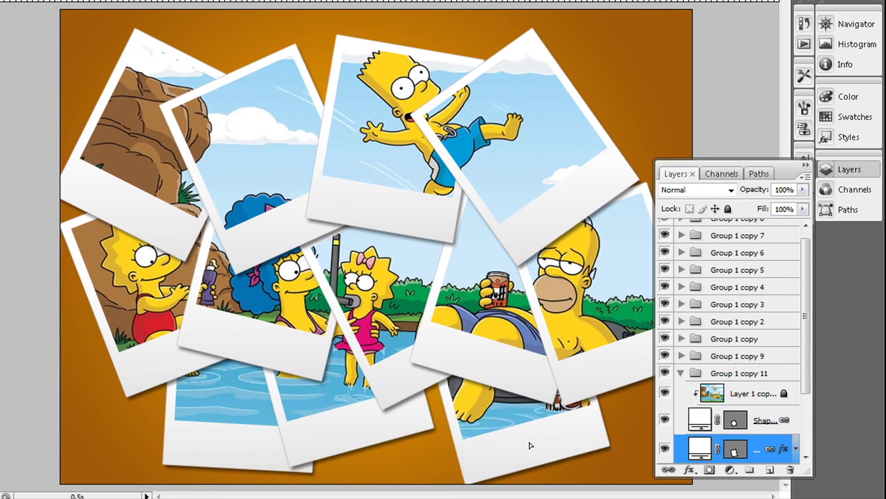
left_click(572, 480)
left_click_drag(573, 482, 533, 461)
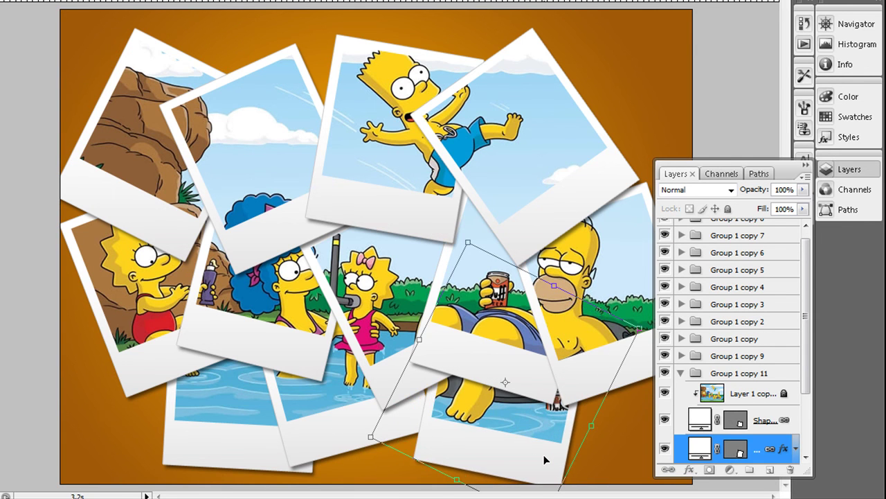
key("Return")
left_click(720, 110)
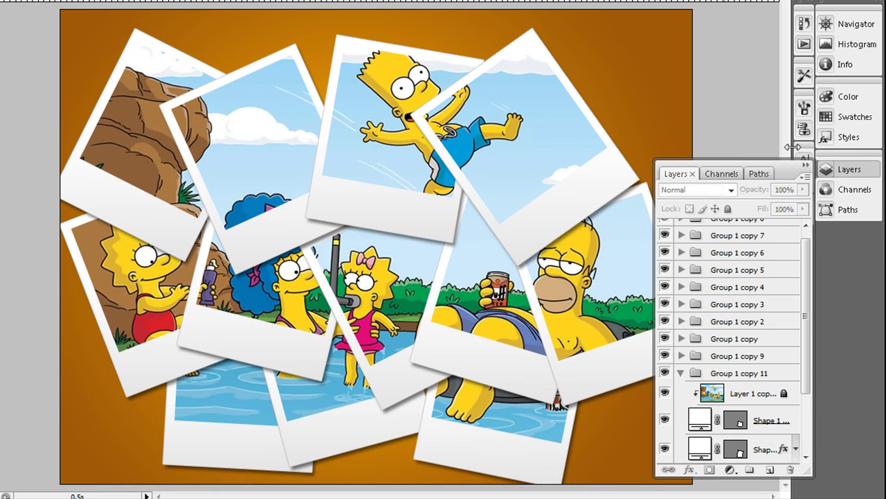
left_click(805, 166)
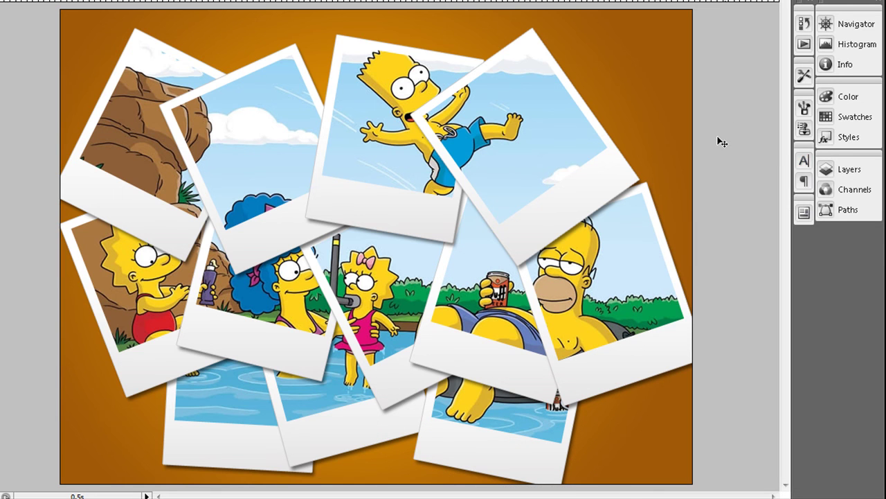